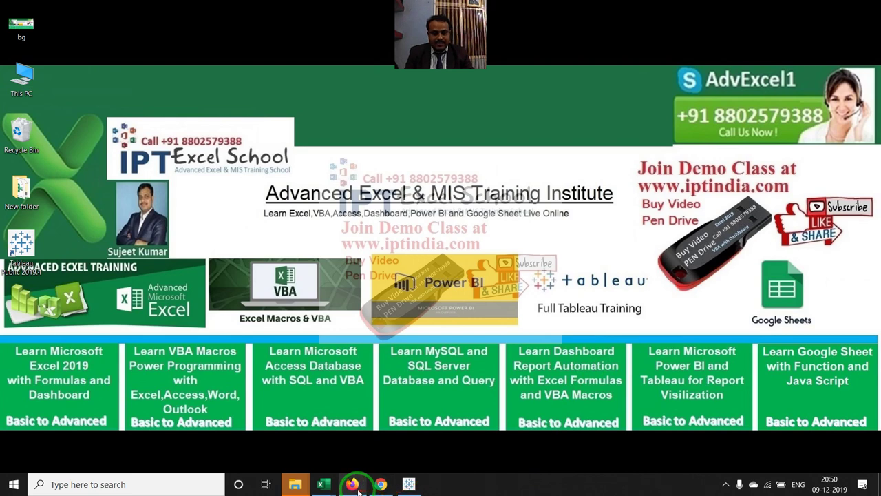
# Bring up the Book6 workbook from its Excel taskbar preview thumbnail
pyautogui.moveTo(322, 483)
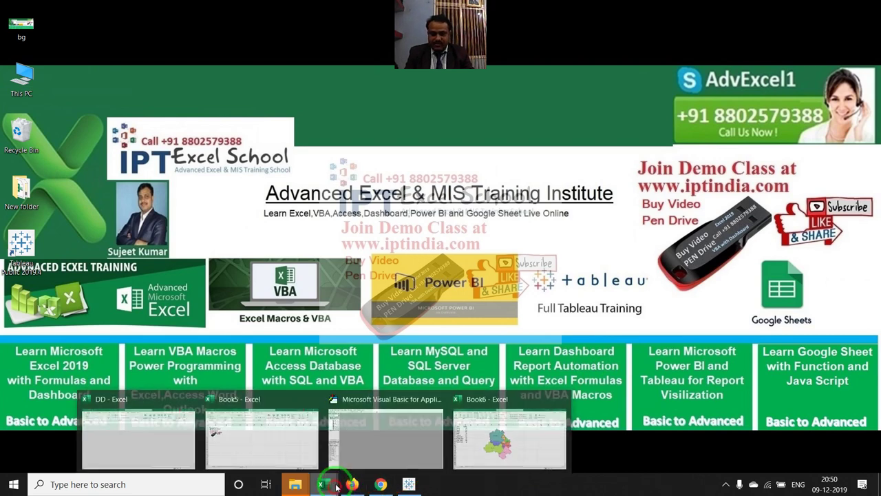
pyautogui.click(493, 437)
# Review the zone names A2:A10 and sales B2:B10, then hide Excel to show the desktop
pyautogui.click(396, 269)
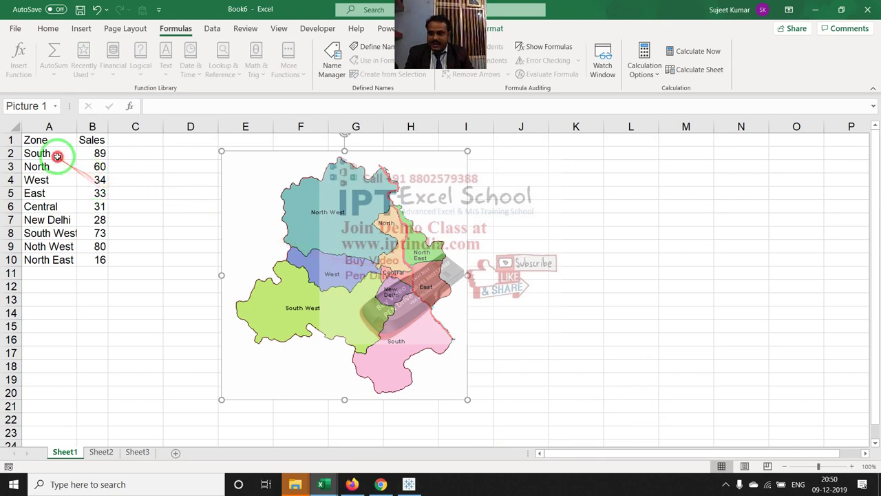
pyautogui.moveTo(55, 153)
pyautogui.mouseDown()
pyautogui.moveTo(47, 259)
pyautogui.moveTo(307, 207)
pyautogui.moveTo(308, 385)
pyautogui.mouseUp()
pyautogui.click(314, 200)
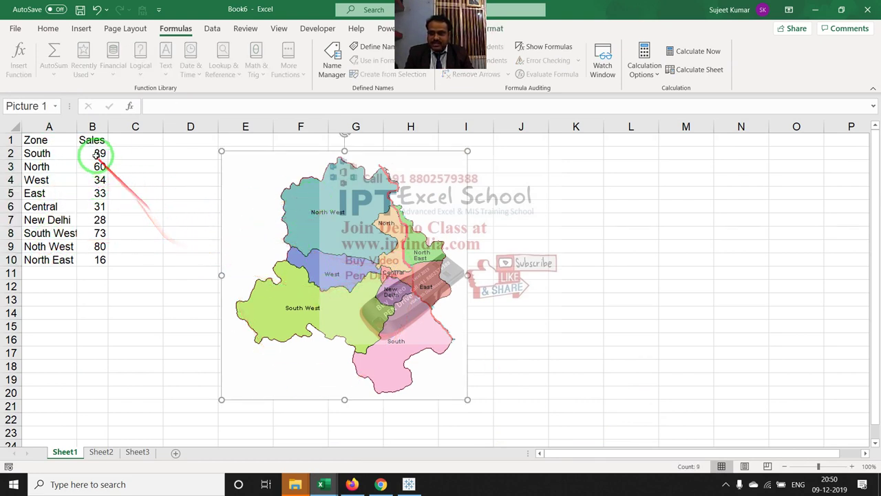
pyautogui.moveTo(100, 152); pyautogui.dragTo(98, 260)
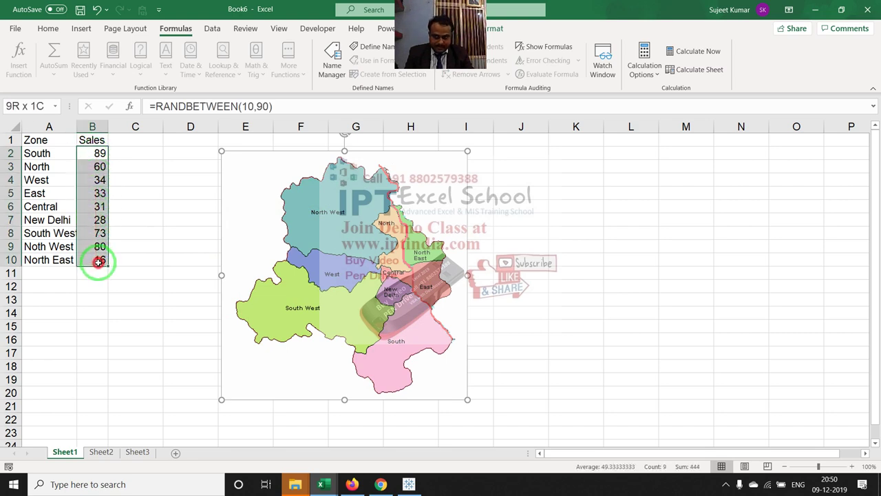
pyautogui.click(96, 207)
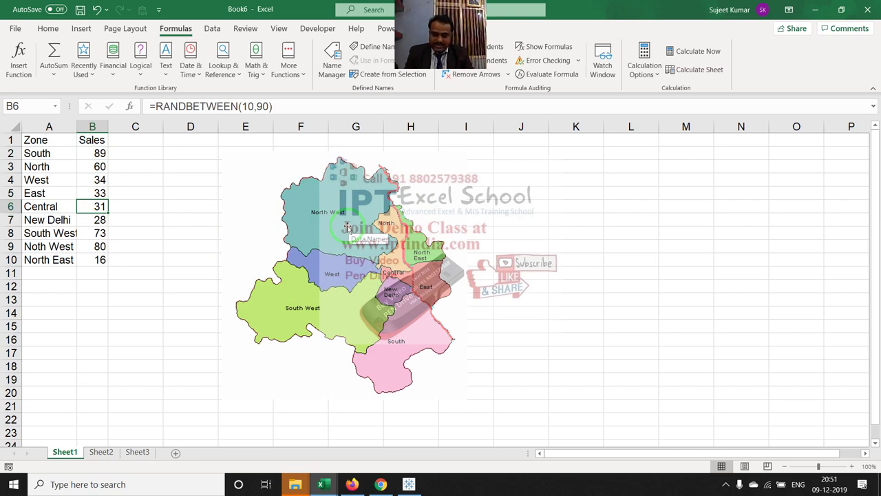
pyautogui.press('super+d')
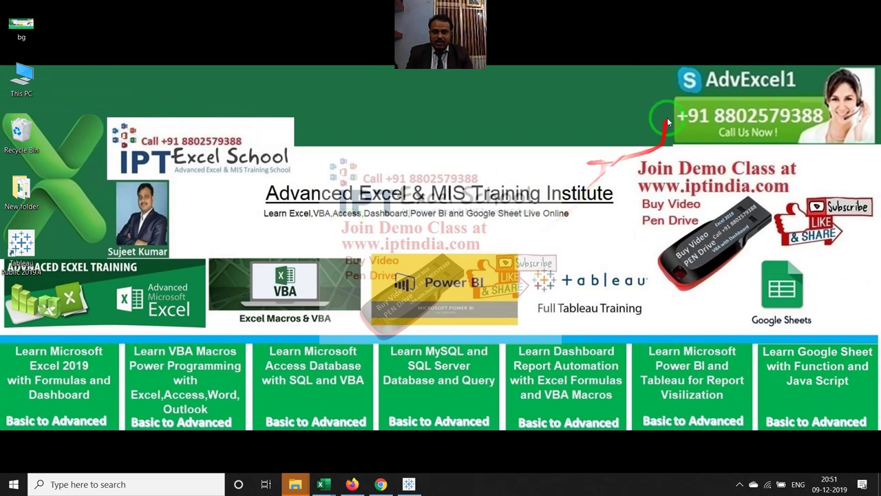
# Switch back to the Book6 Excel window with Alt+Tab
pyautogui.click(755, 103)
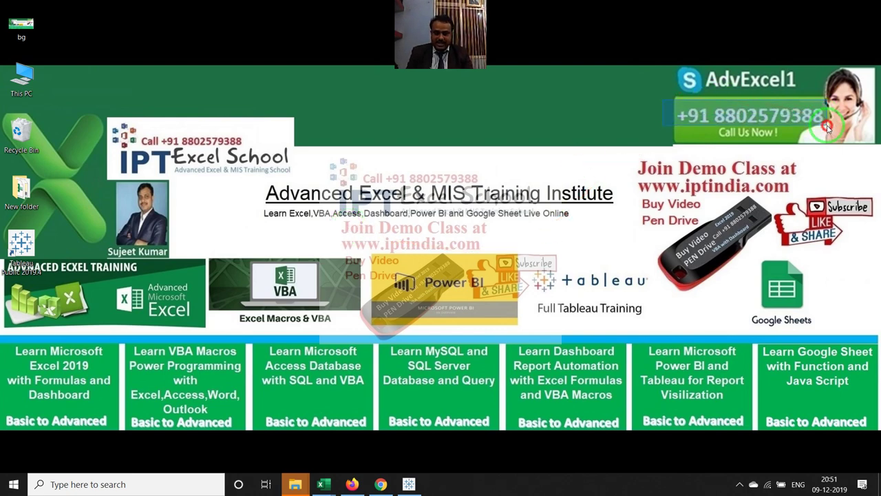
pyautogui.hotkey('alt', 'Tab')
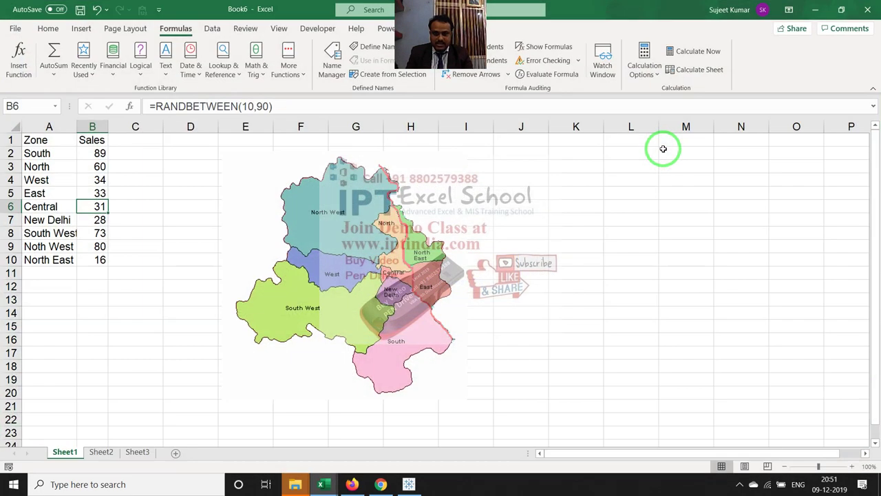
# Apply Blue Gradient Fill data bars to the Sales cells B2:B10
pyautogui.click(142, 219)
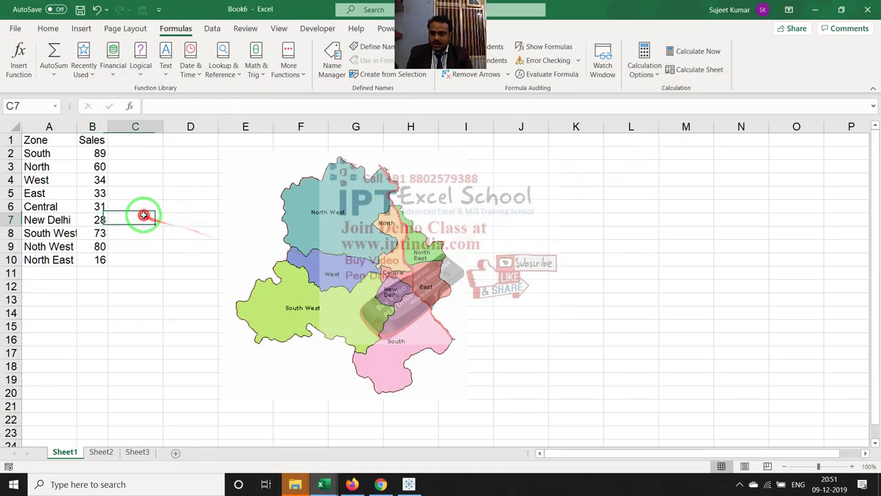
pyautogui.click(310, 204)
pyautogui.click(159, 221)
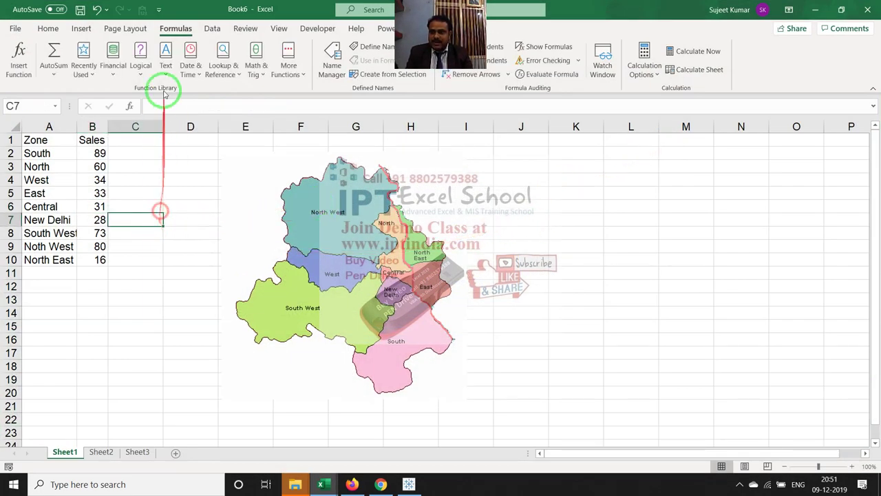
pyautogui.click(125, 28)
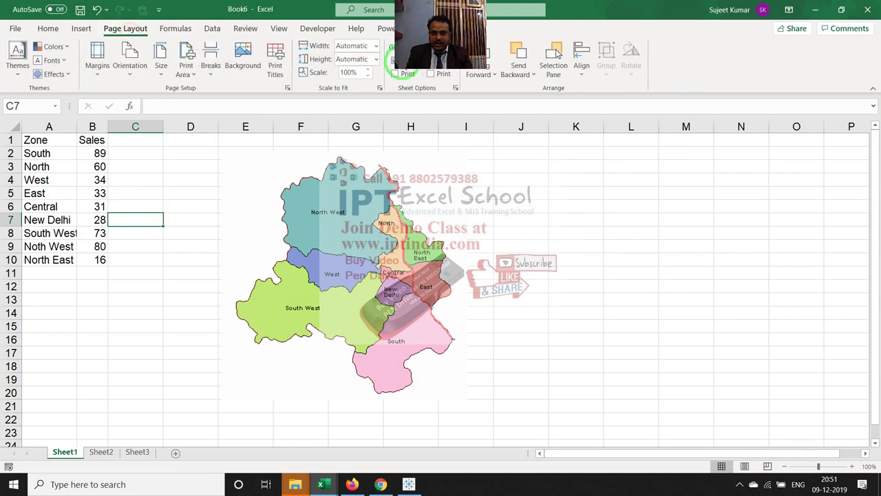
pyautogui.click(119, 176)
pyautogui.moveTo(104, 152); pyautogui.dragTo(89, 259)
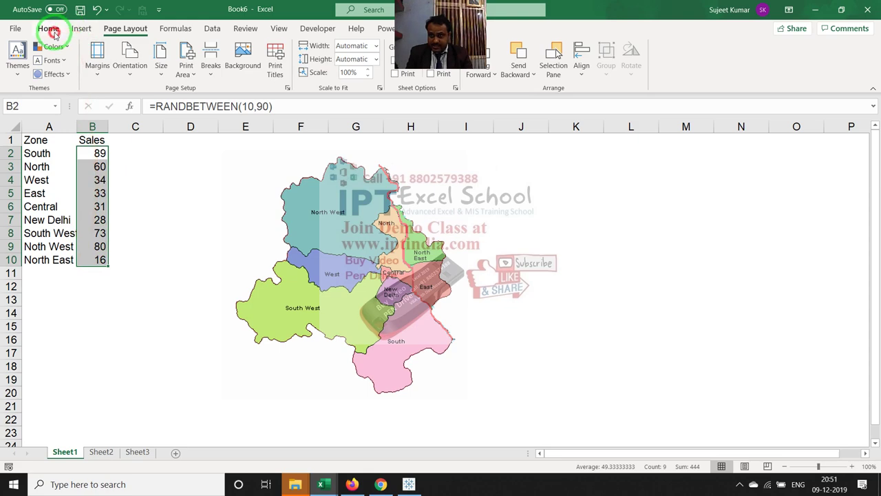
pyautogui.click(47, 28)
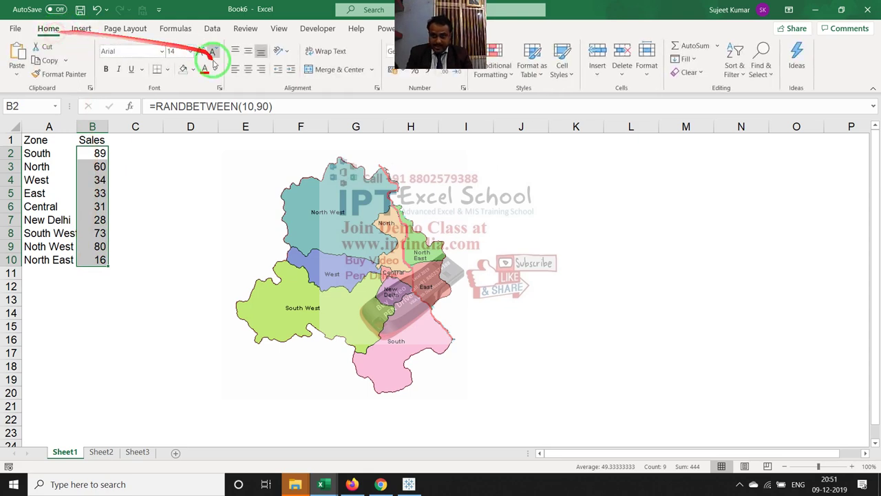
pyautogui.click(489, 72)
pyautogui.moveTo(530, 210)
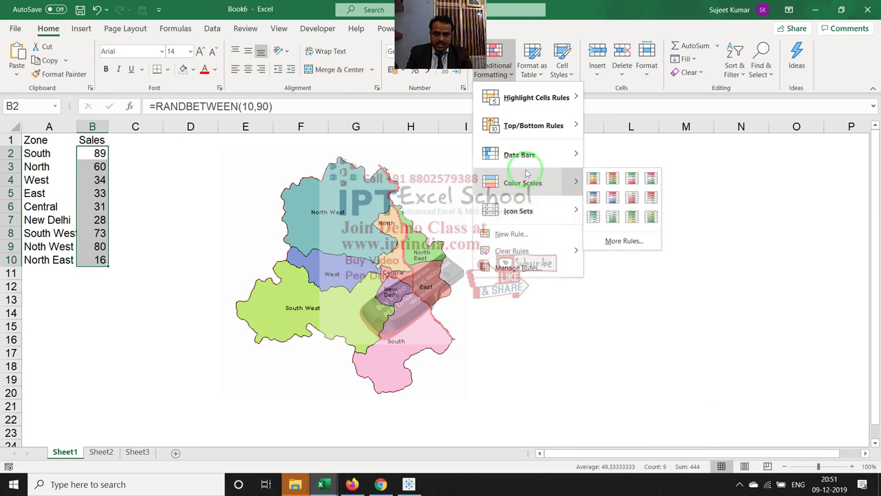
pyautogui.moveTo(530, 155)
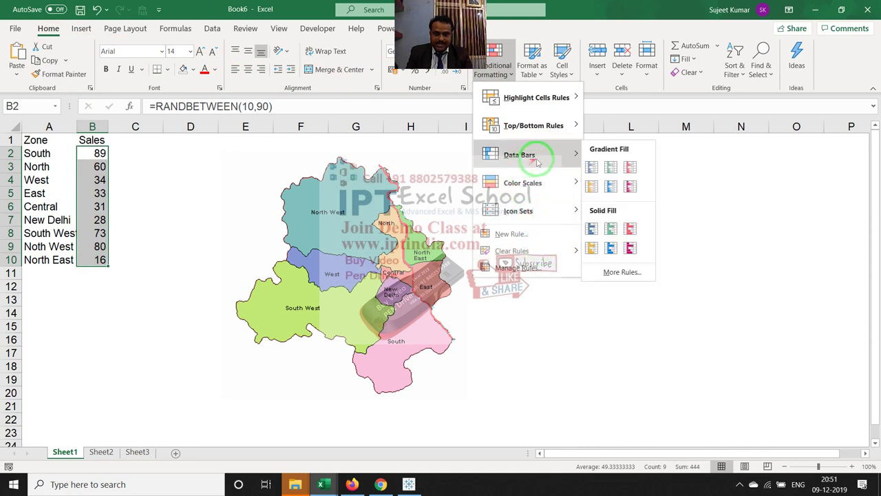
pyautogui.click(590, 166)
pyautogui.click(587, 208)
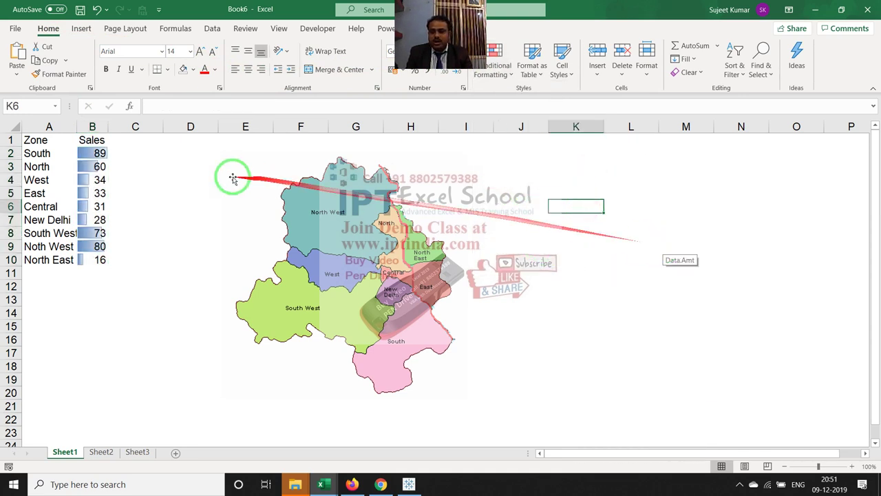
# Recalculate with F9, copy B2 and paste it as a linked picture at J4
pyautogui.click(100, 153)
pyautogui.press('F9')
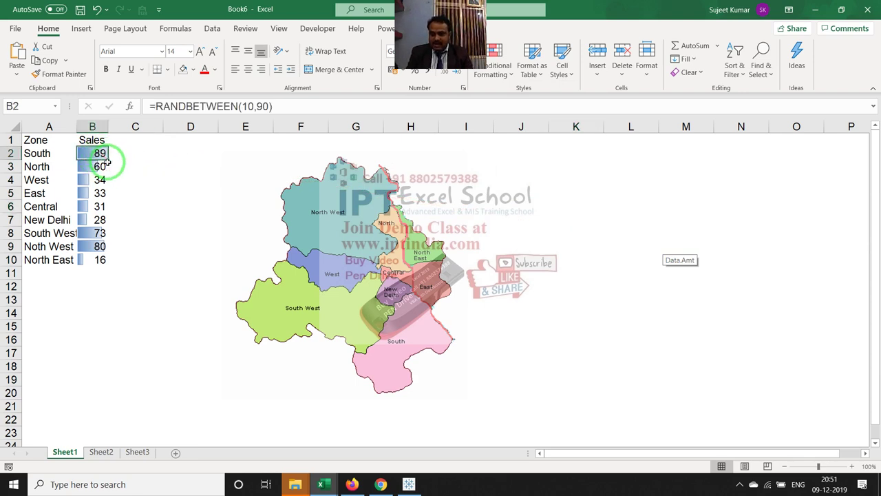
pyautogui.hotkey('ctrl', 'c')
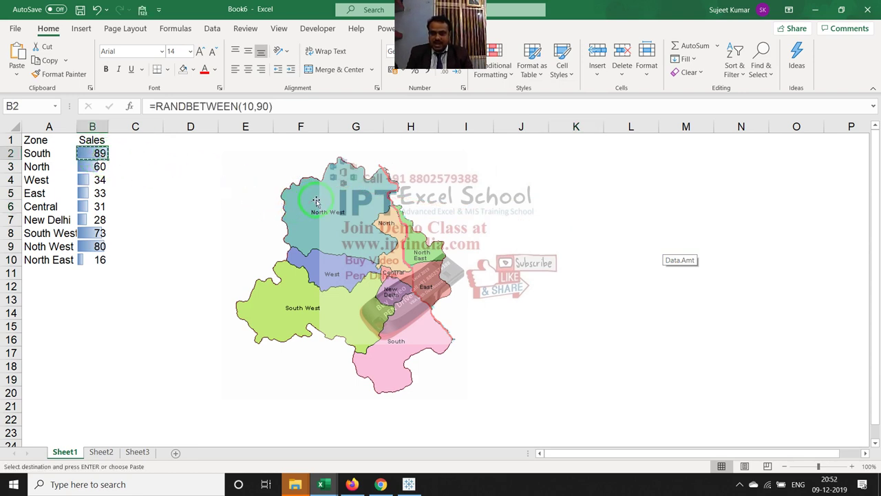
pyautogui.click(316, 200)
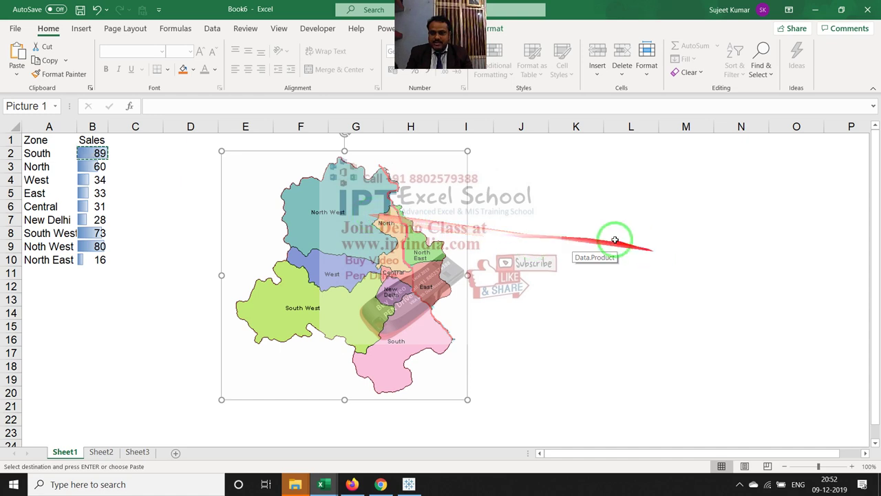
pyautogui.click(16, 73)
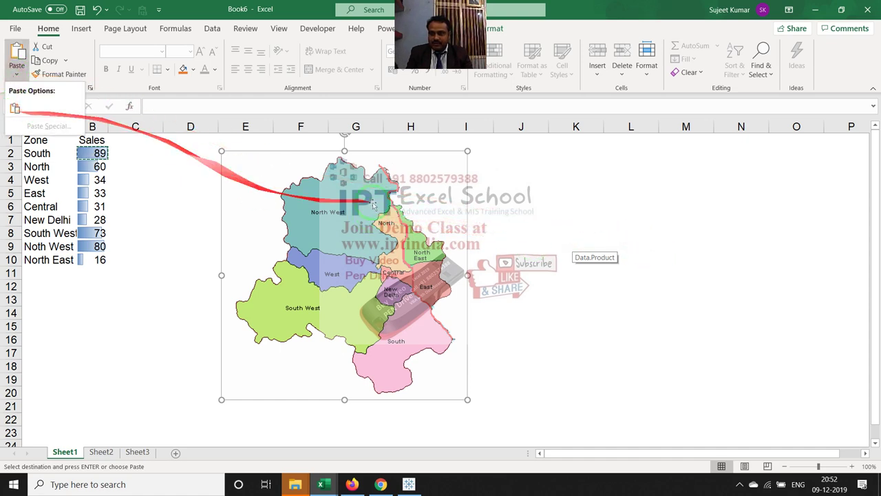
pyautogui.click(438, 216)
pyautogui.click(509, 180)
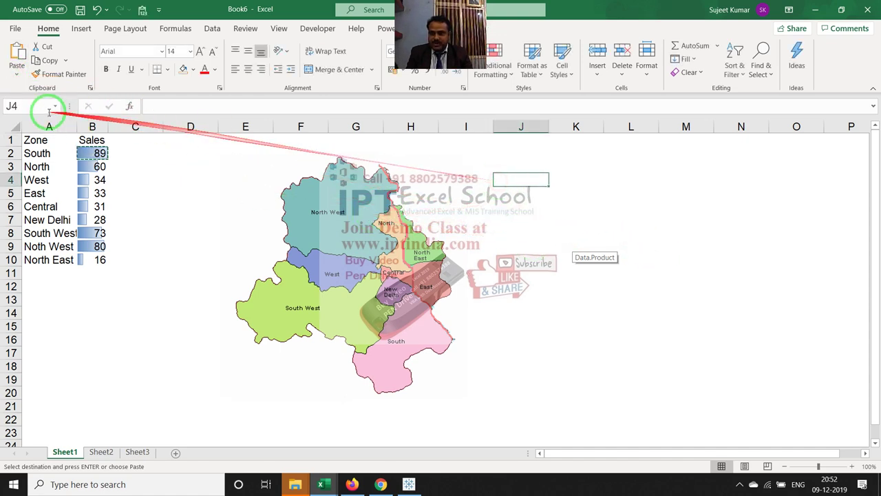
pyautogui.click(17, 80)
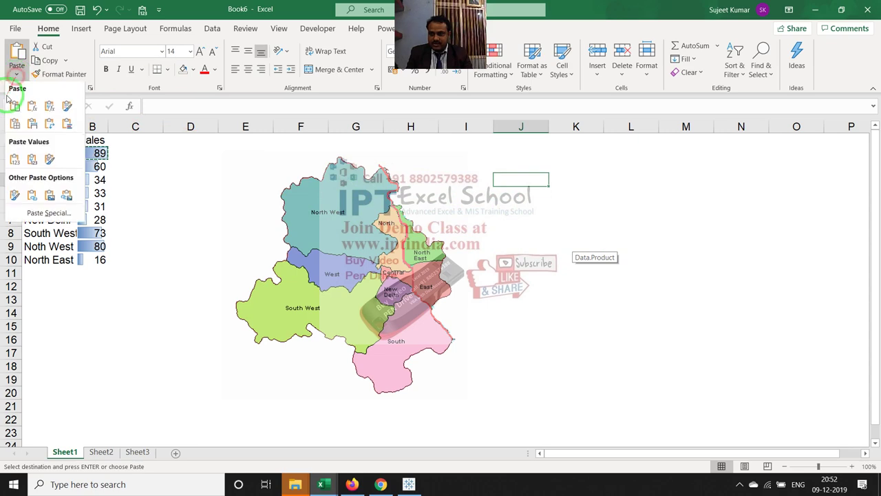
pyautogui.click(66, 199)
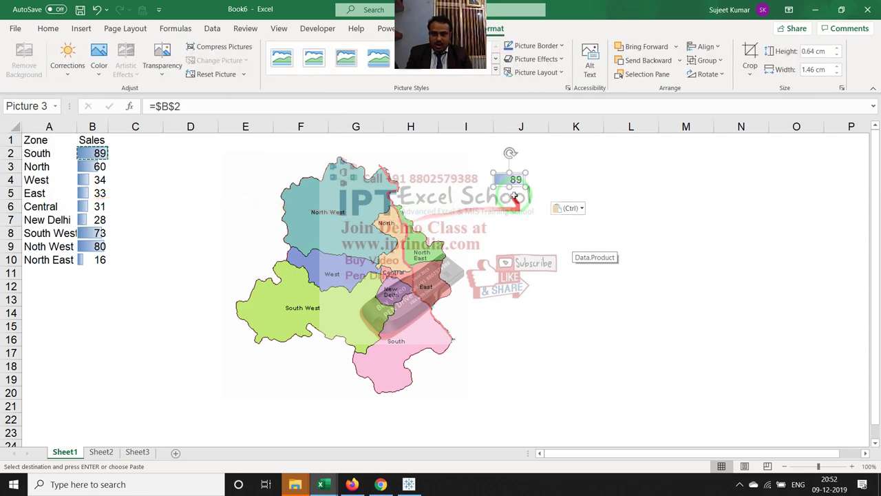
# Move the 89 linked picture onto the map's North West zone
pyautogui.moveTo(518, 187); pyautogui.dragTo(335, 234)
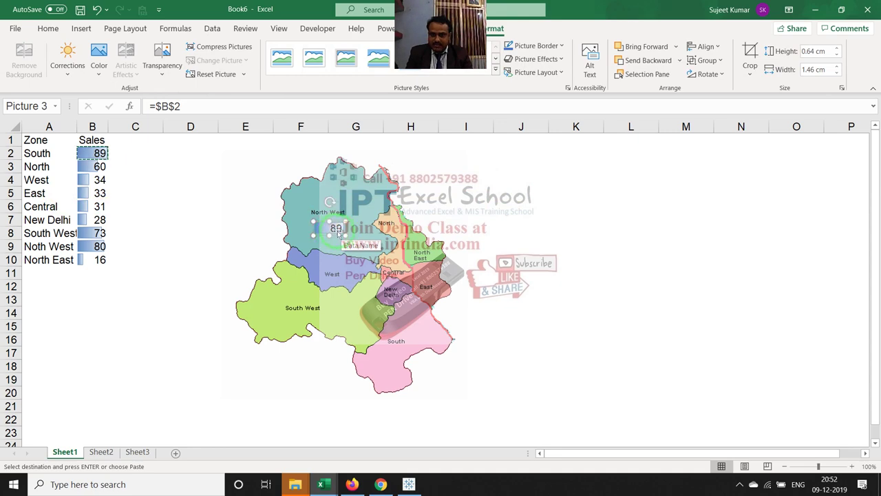
pyautogui.click(465, 219)
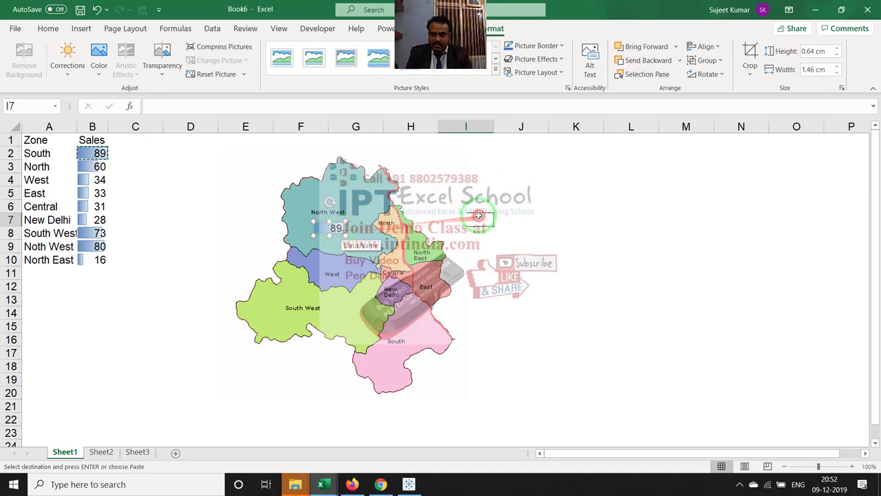
pyautogui.click(316, 227)
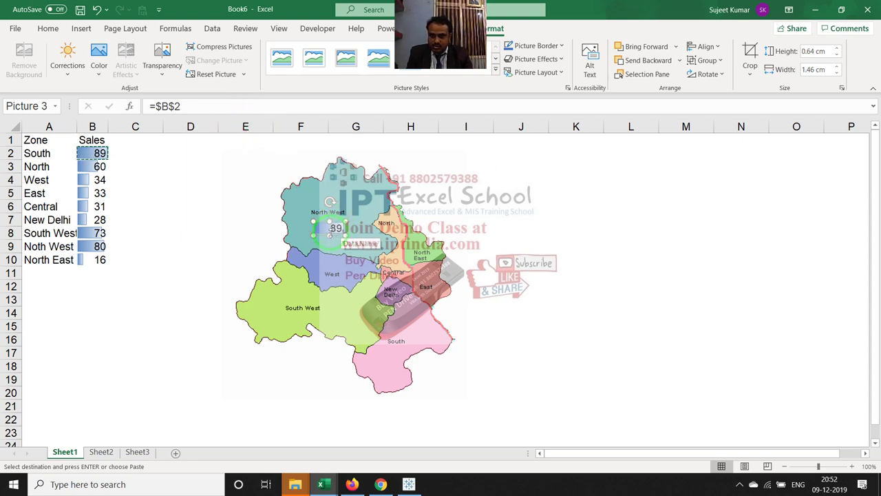
# Move the 89 label onto South and add a copy on North linked to =$B$3
pyautogui.moveTo(328, 228); pyautogui.dragTo(380, 359)
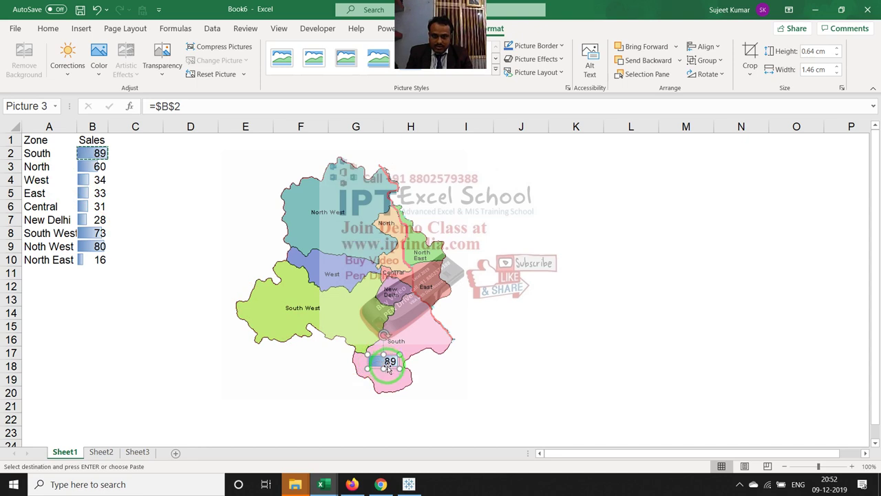
pyautogui.moveTo(389, 366); pyautogui.dragTo(396, 225)
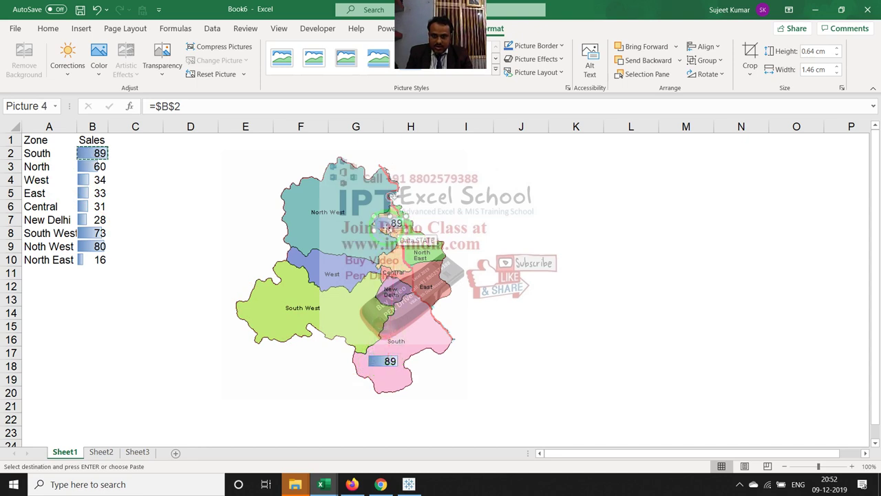
pyautogui.click(194, 105)
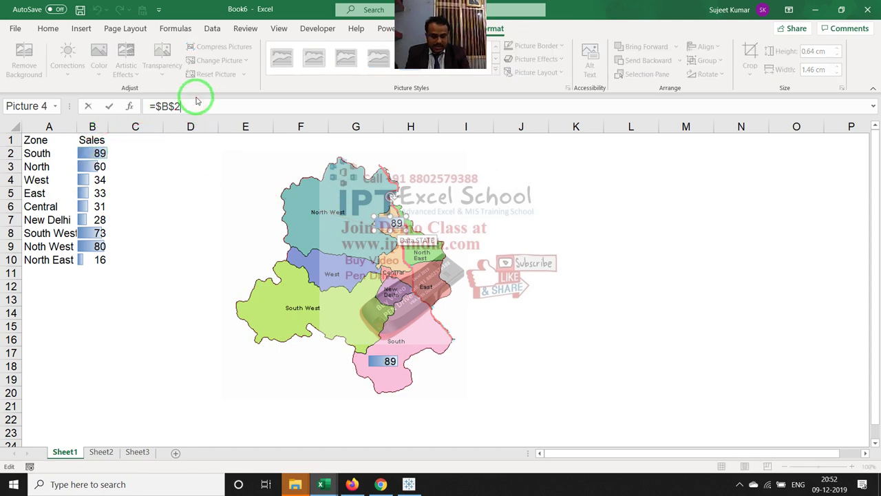
pyautogui.write('3')
pyautogui.press('Return')
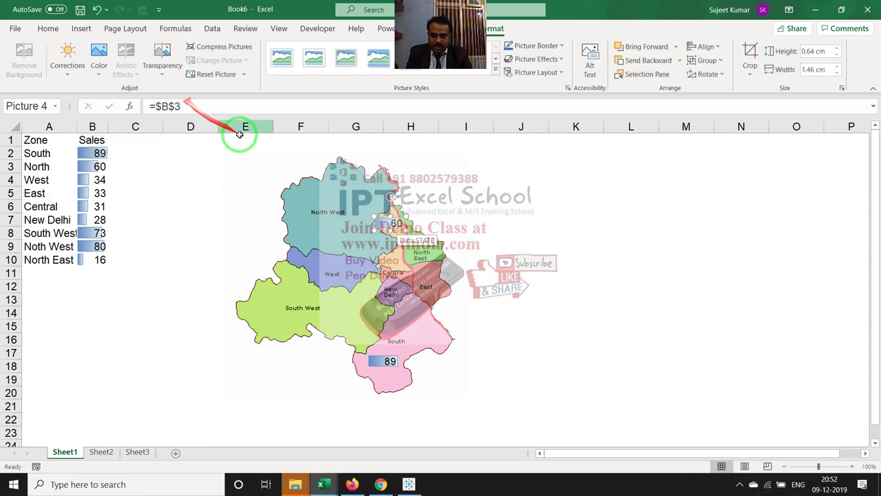
# Nudge the 60 label off the North zone name
pyautogui.click(397, 229)
pyautogui.click(397, 229)
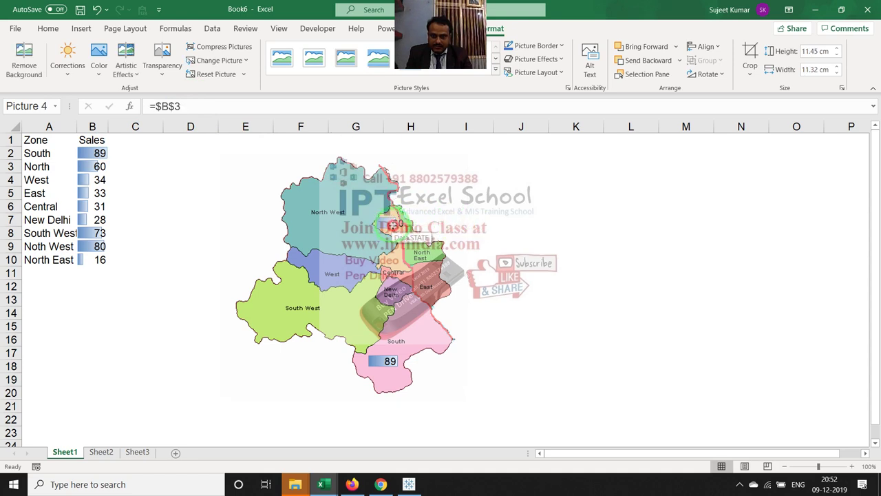
pyautogui.moveTo(395, 226)
pyautogui.mouseDown()
pyautogui.moveTo(401, 233)
pyautogui.moveTo(404, 218)
pyautogui.mouseUp()
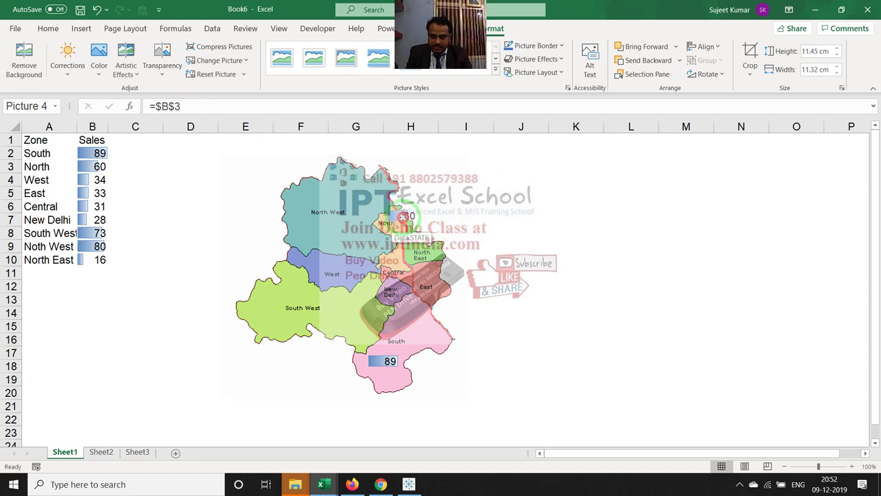
pyautogui.click(481, 220)
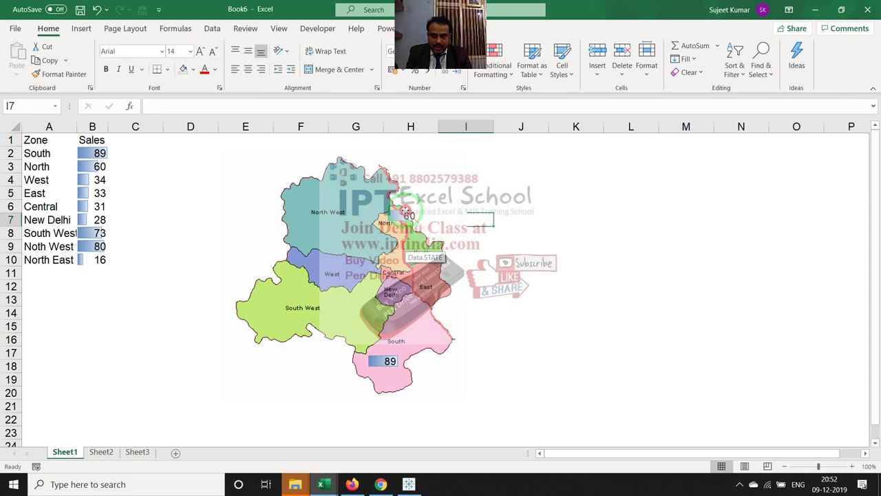
pyautogui.click(408, 214)
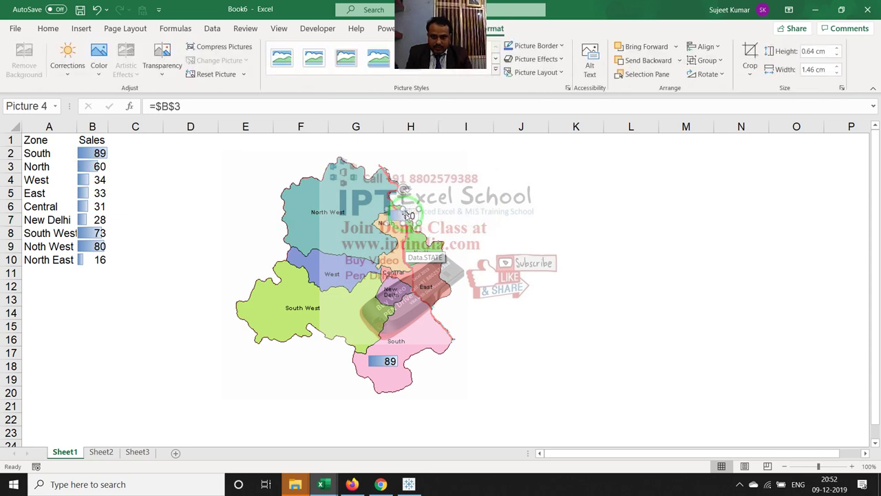
# Add labels on West and East linked to =$B$4 (34) and =$B$5 (33)
pyautogui.click(331, 263)
pyautogui.keyDown('ctrl'); pyautogui.moveTo(330, 264); pyautogui.dragTo(330, 263); pyautogui.keyUp('ctrl')
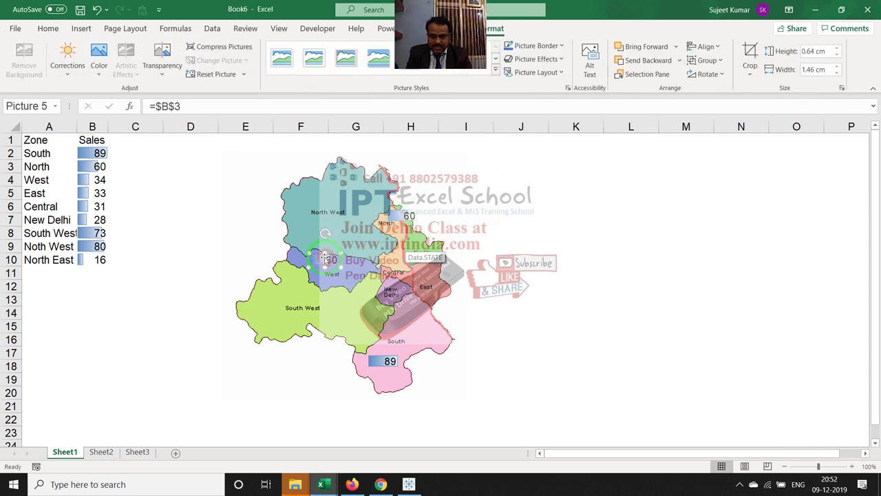
pyautogui.click(189, 102)
pyautogui.write('4')
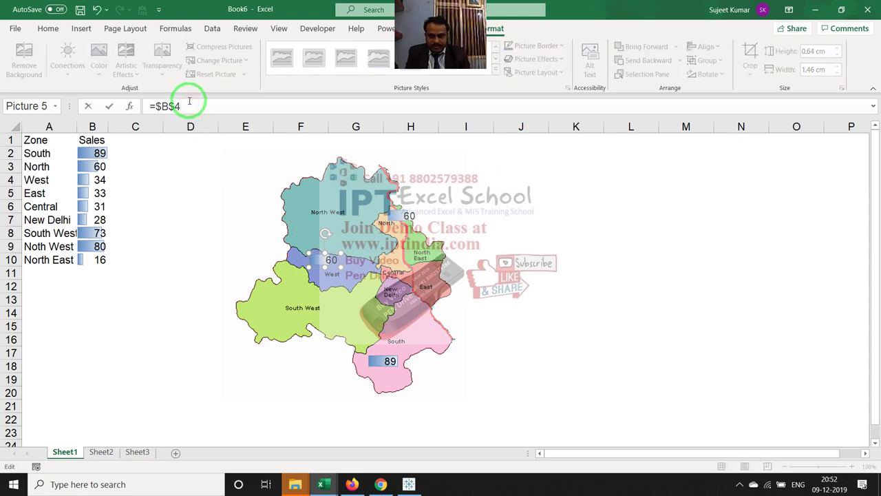
pyautogui.press('Return')
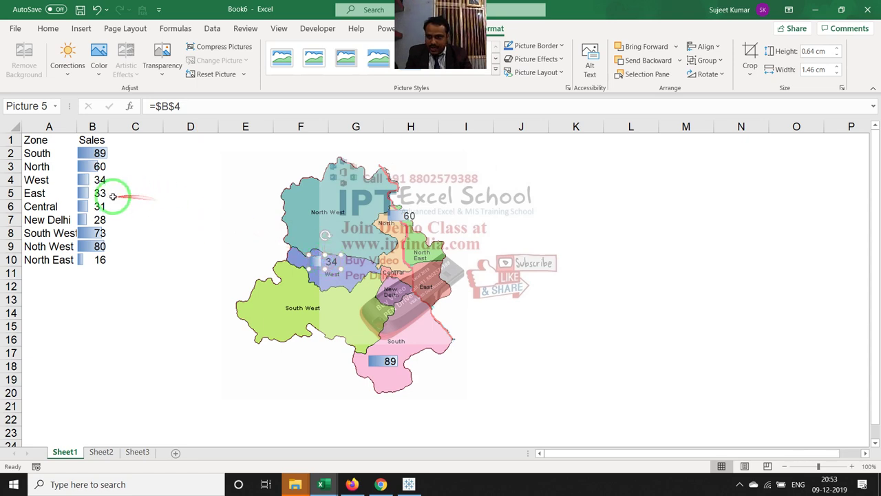
pyautogui.click(332, 266)
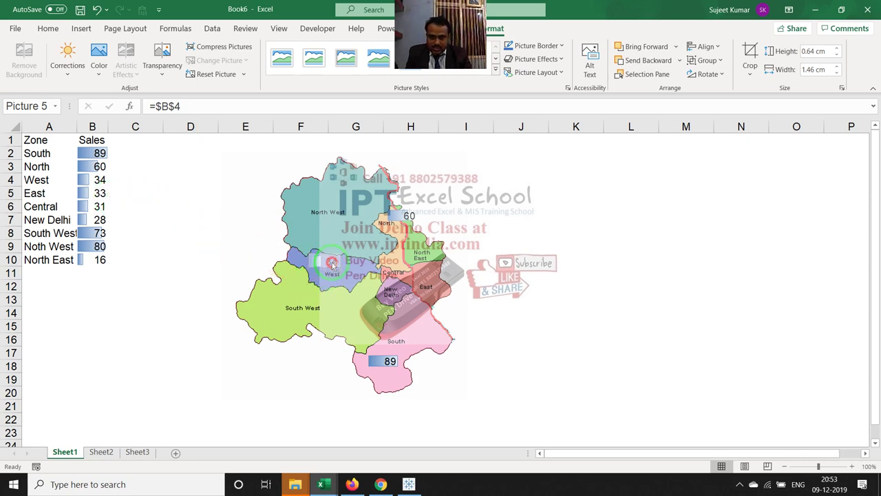
pyautogui.click(441, 278)
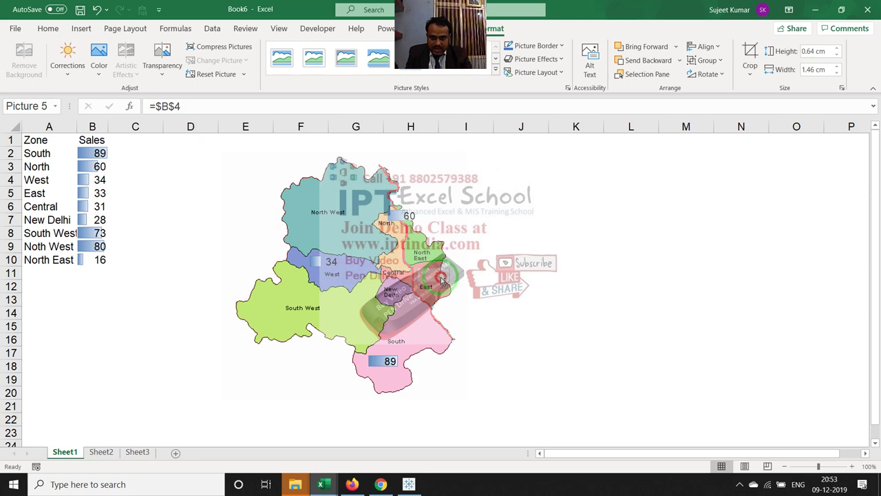
pyautogui.moveTo(441, 279); pyautogui.dragTo(439, 277)
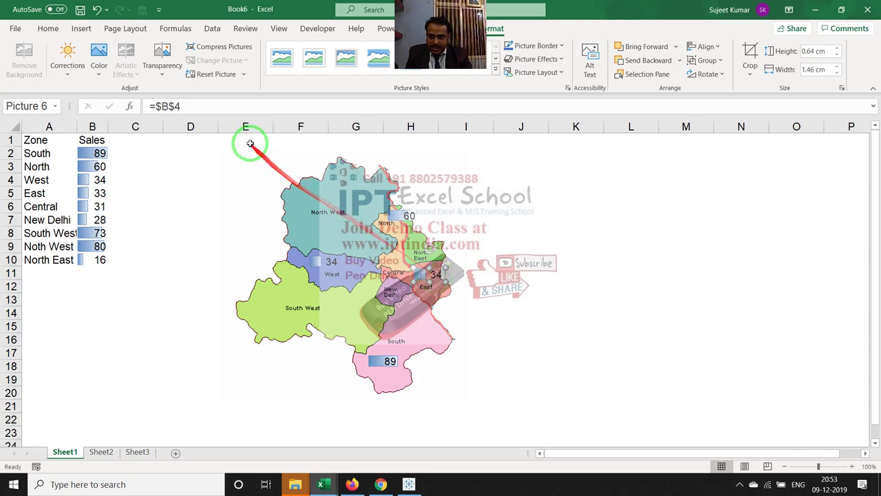
pyautogui.click(187, 108)
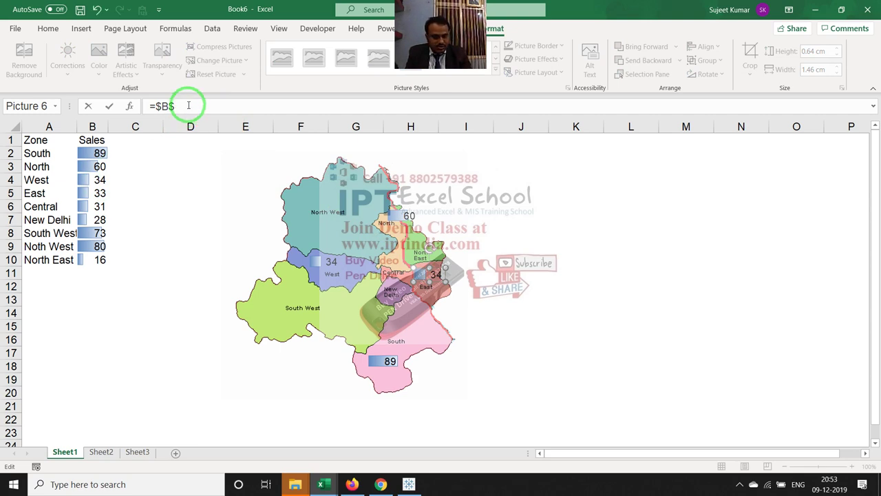
pyautogui.write('5')
pyautogui.press('Return')
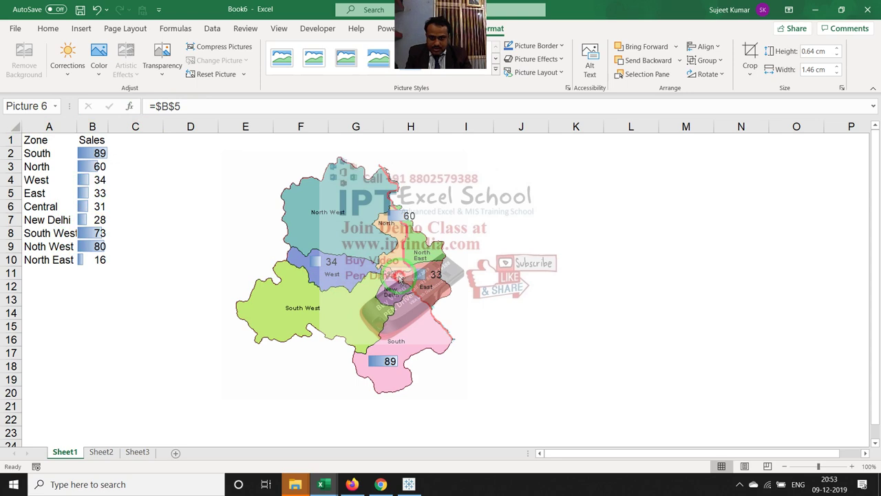
# Add Central, New Delhi and South West labels linked to =$B$6, =$B$7 and =$B$8
pyautogui.moveTo(399, 279); pyautogui.dragTo(399, 278)
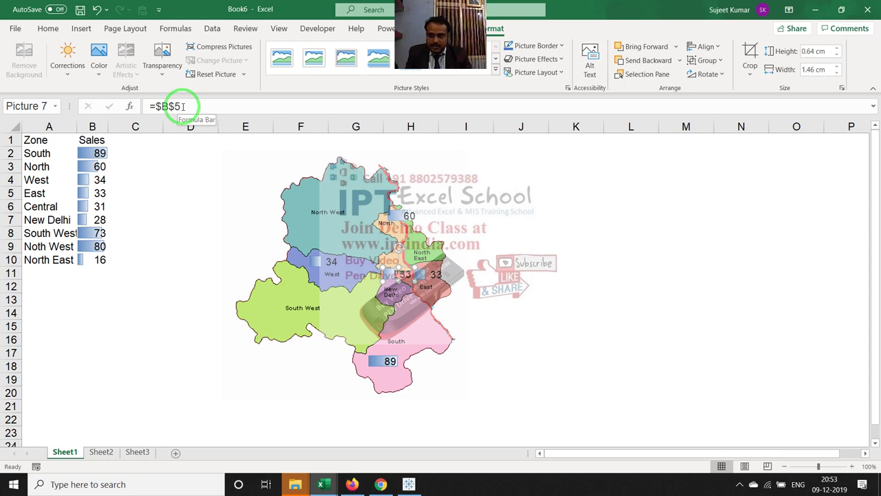
pyautogui.click(183, 106)
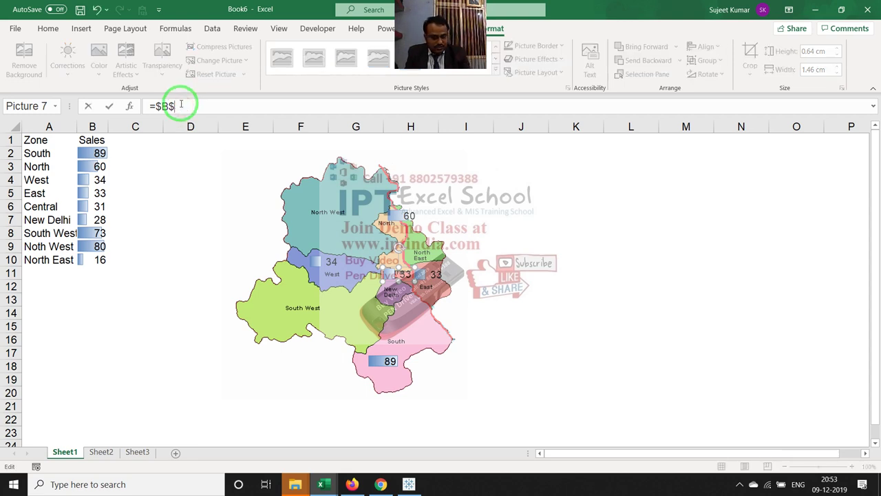
pyautogui.write('6')
pyautogui.press('Return')
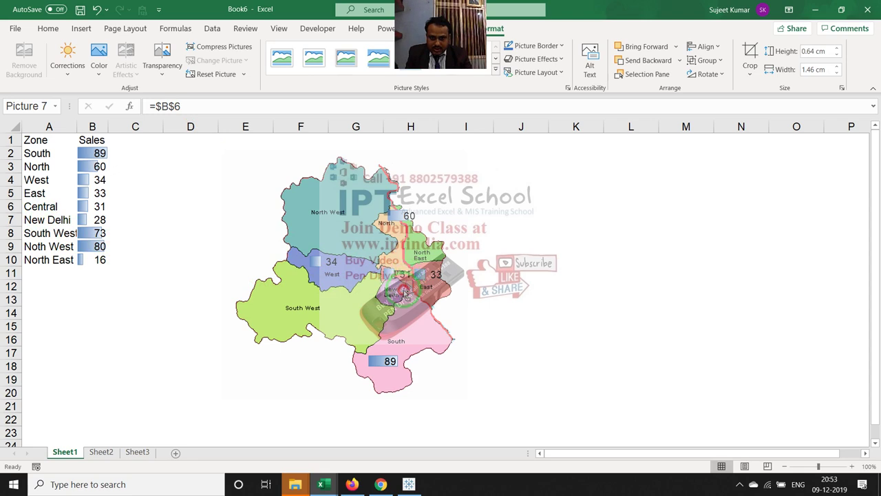
pyautogui.hotkey('ctrl', 'v')
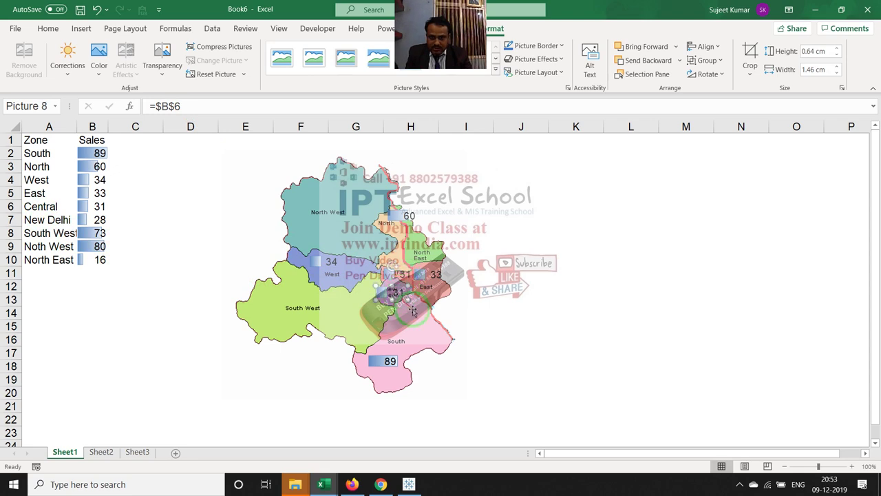
pyautogui.click(187, 109)
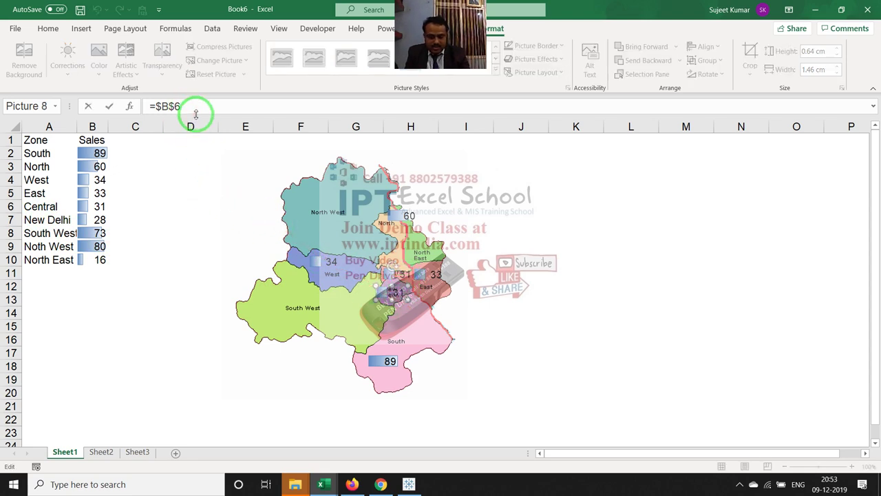
pyautogui.write('7')
pyautogui.press('Return')
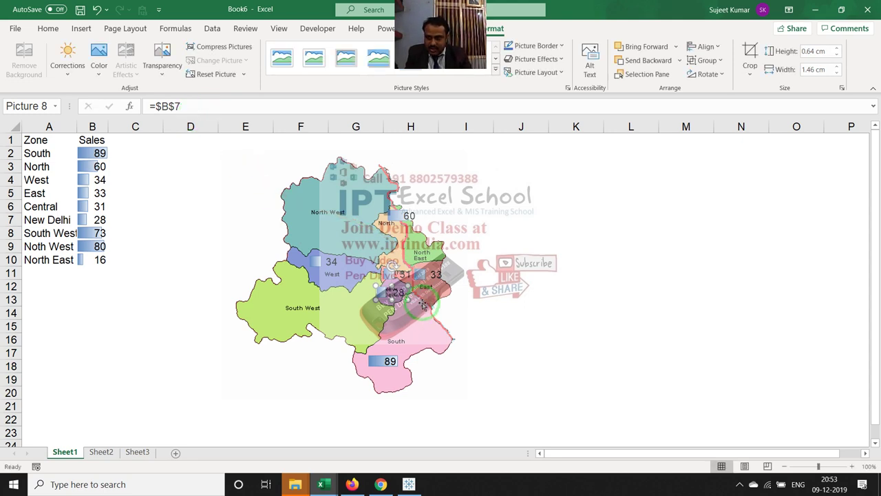
pyautogui.click(397, 294)
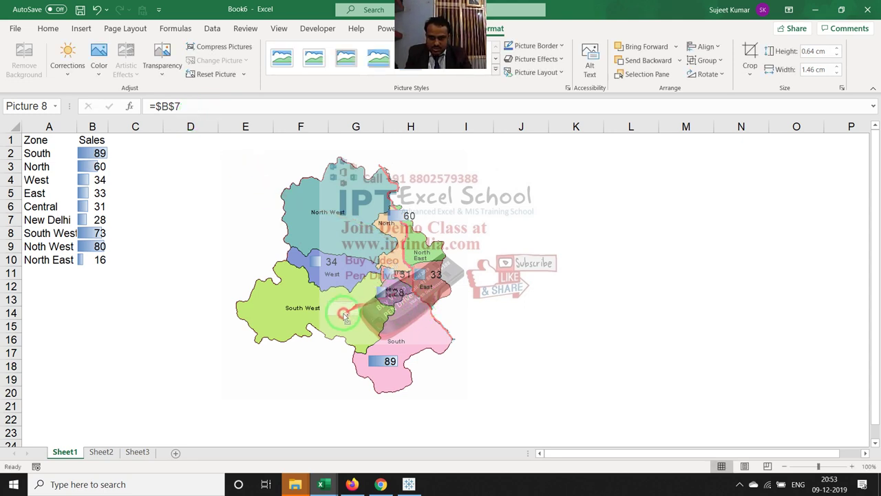
pyautogui.keyDown('ctrl'); pyautogui.moveTo(397, 293); pyautogui.dragTo(338, 315); pyautogui.keyUp('ctrl')
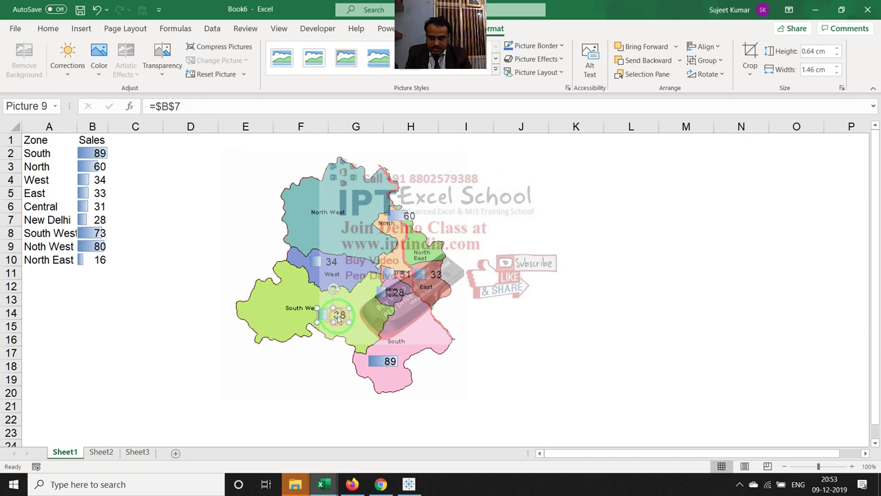
pyautogui.click(184, 107)
pyautogui.write('8')
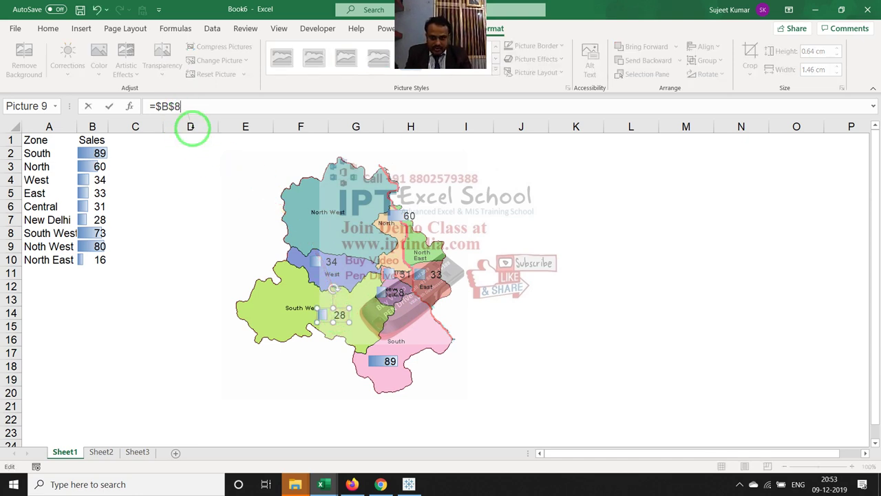
pyautogui.click(327, 307)
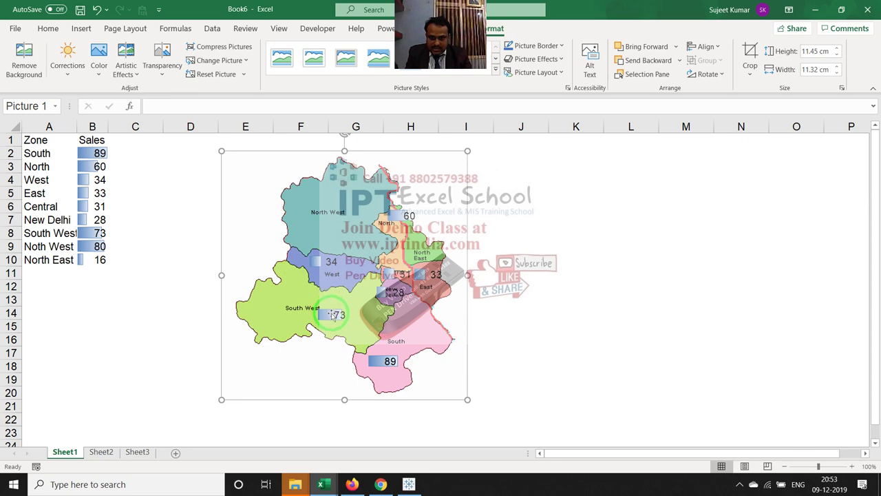
# Copy the 73 label onto North West and relink it to =$B$9
pyautogui.click(331, 312)
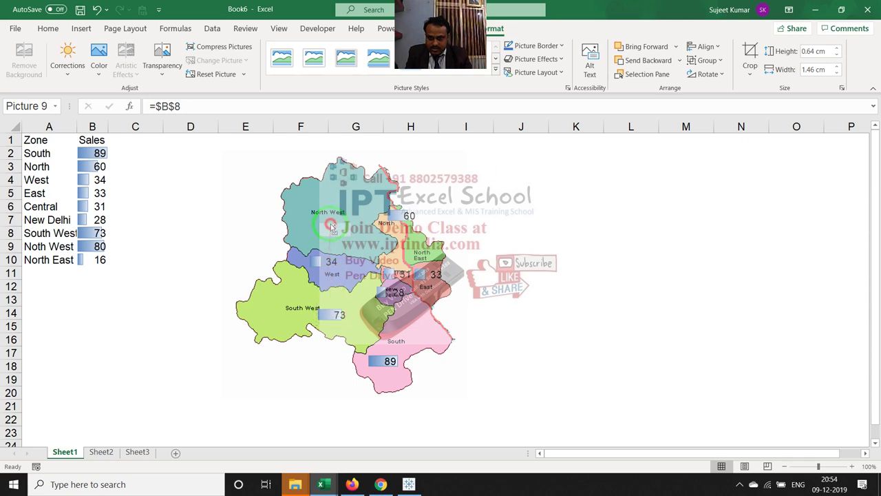
pyautogui.moveTo(331, 313); pyautogui.dragTo(338, 226)
pyautogui.click(194, 108)
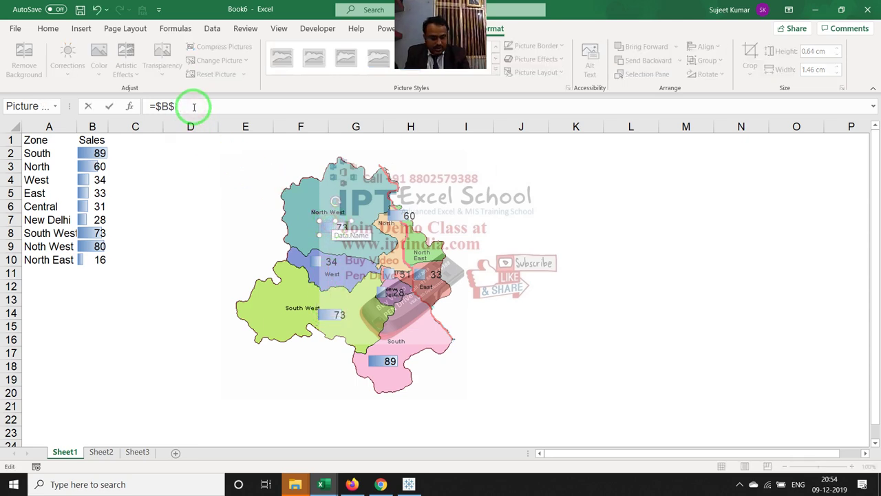
pyautogui.write('9')
pyautogui.press('Return')
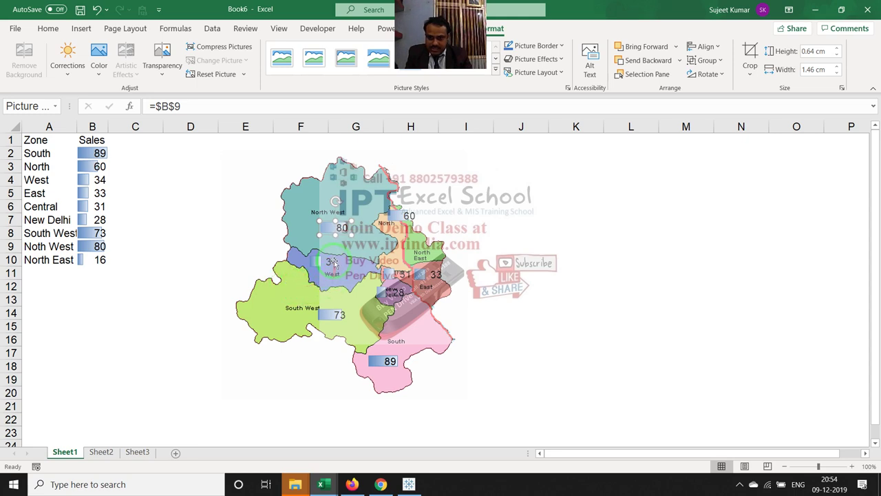
# Copy the 80 label onto North East and link it to =$B$10
pyautogui.moveTo(334, 234); pyautogui.dragTo(423, 246)
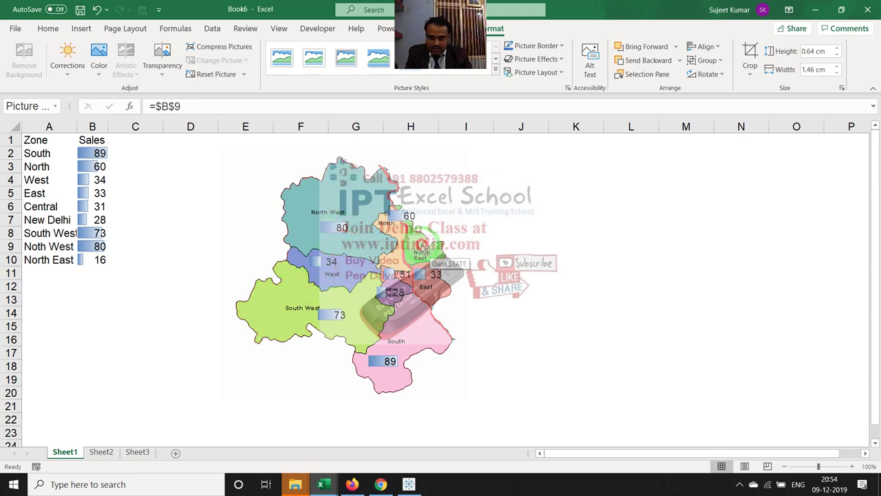
pyautogui.click(206, 107)
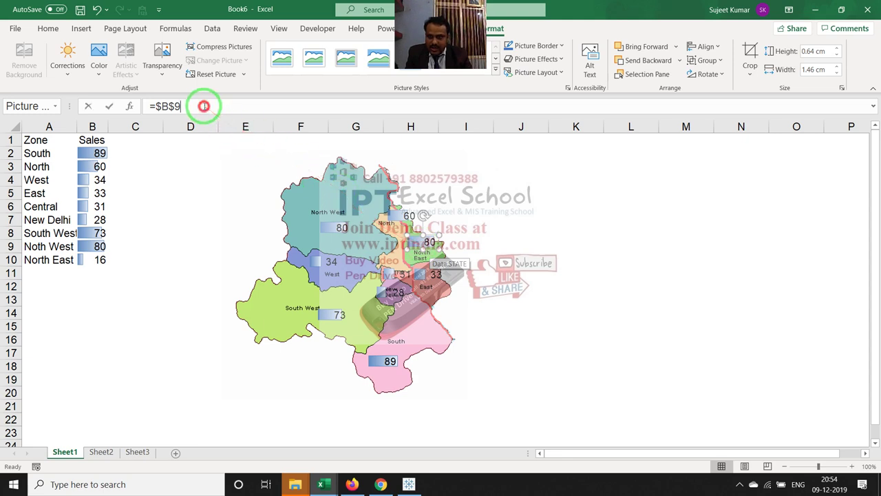
pyautogui.press('BackSpace')
pyautogui.write('10')
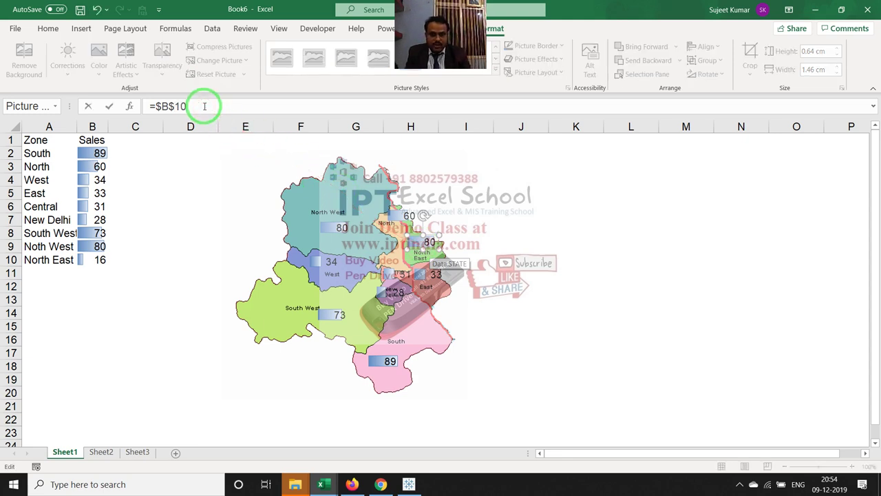
pyautogui.click(196, 166)
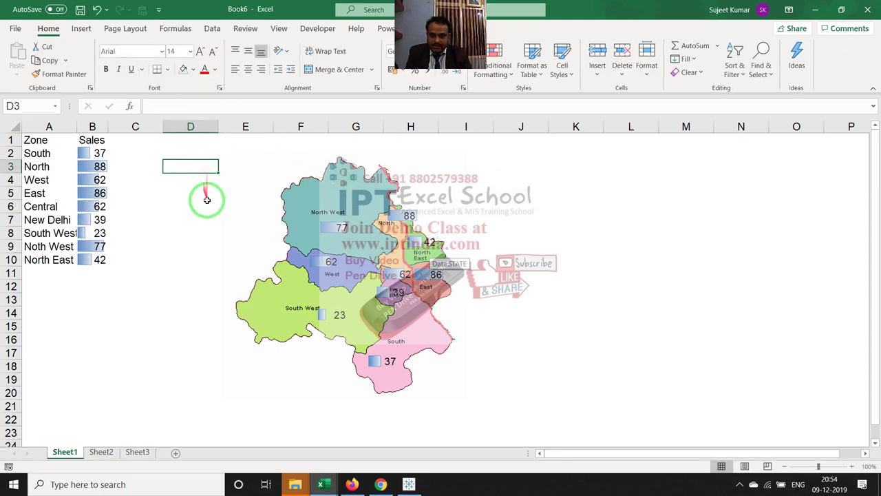
# Repeatedly edit empty cells to force RANDBETWEEN recalculation and refresh the map labels
pyautogui.doubleClick(151, 192)
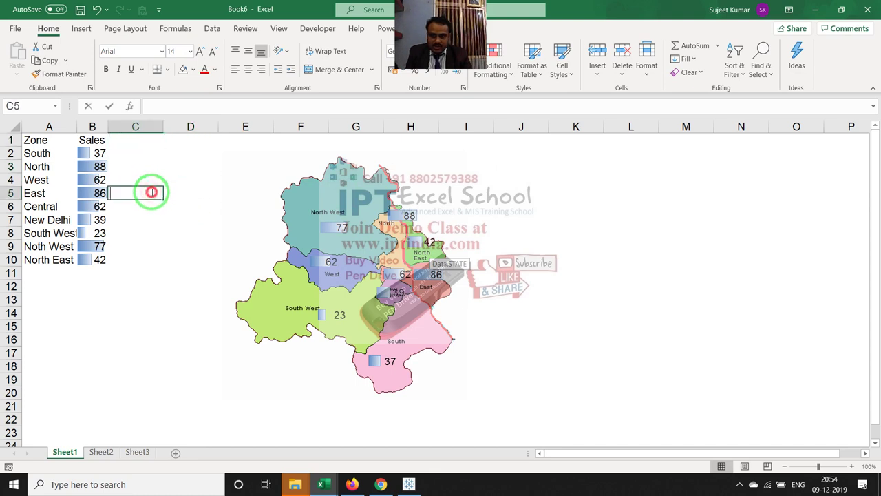
pyautogui.click(153, 216)
pyautogui.click(157, 174)
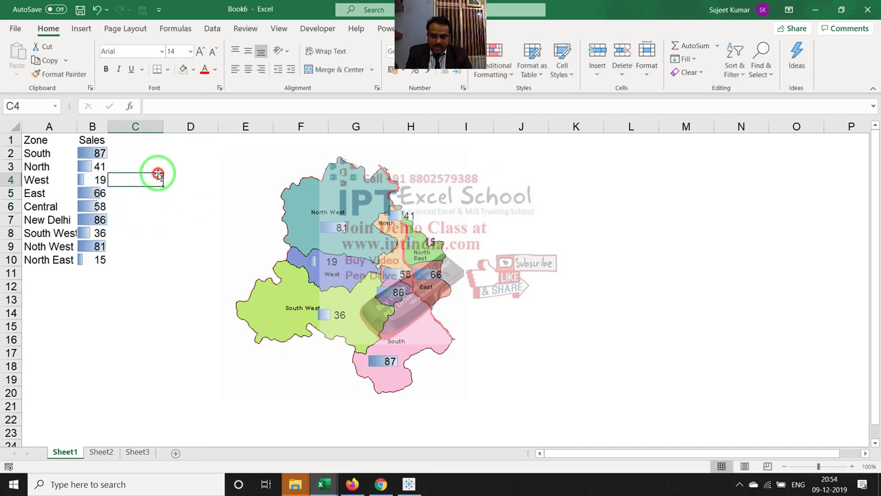
pyautogui.doubleClick(157, 176)
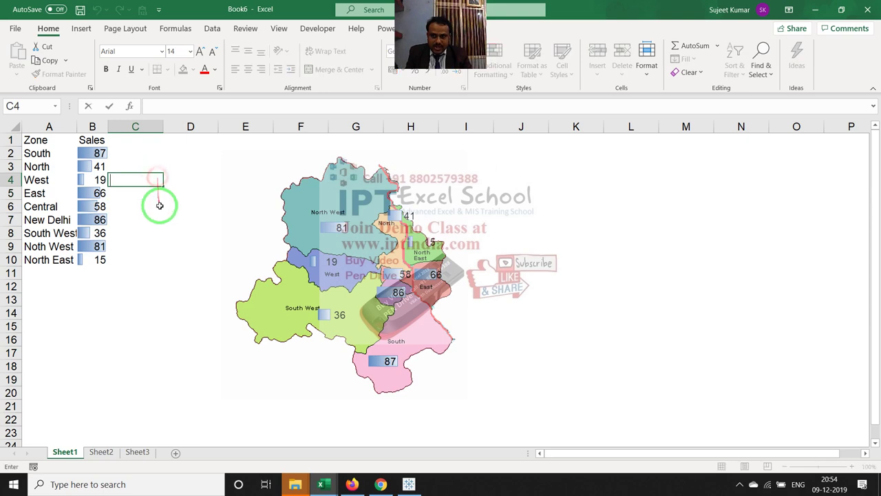
pyautogui.click(159, 205)
pyautogui.doubleClick(147, 205)
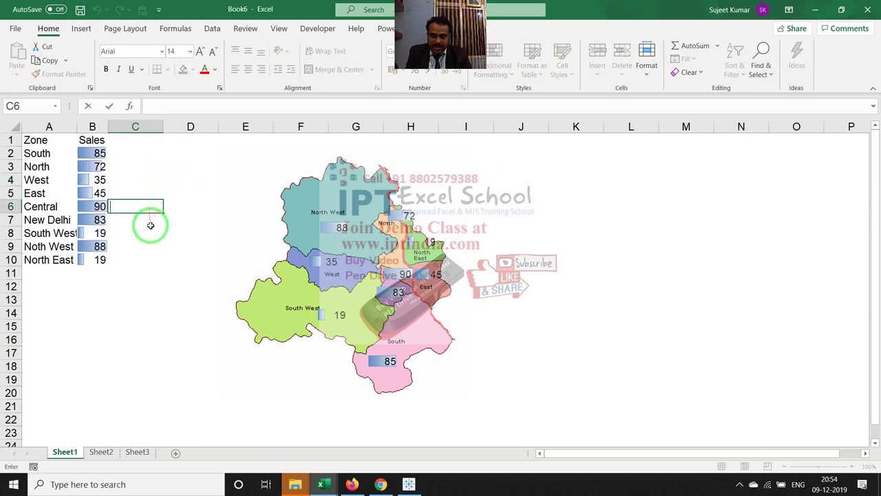
pyautogui.click(150, 225)
pyautogui.doubleClick(150, 223)
pyautogui.click(154, 242)
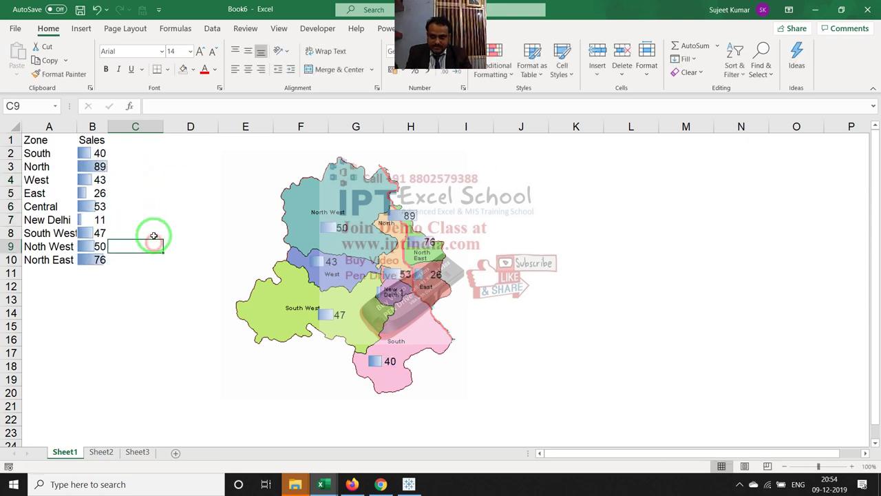
pyautogui.click(153, 223)
pyautogui.doubleClick(153, 223)
pyautogui.click(151, 232)
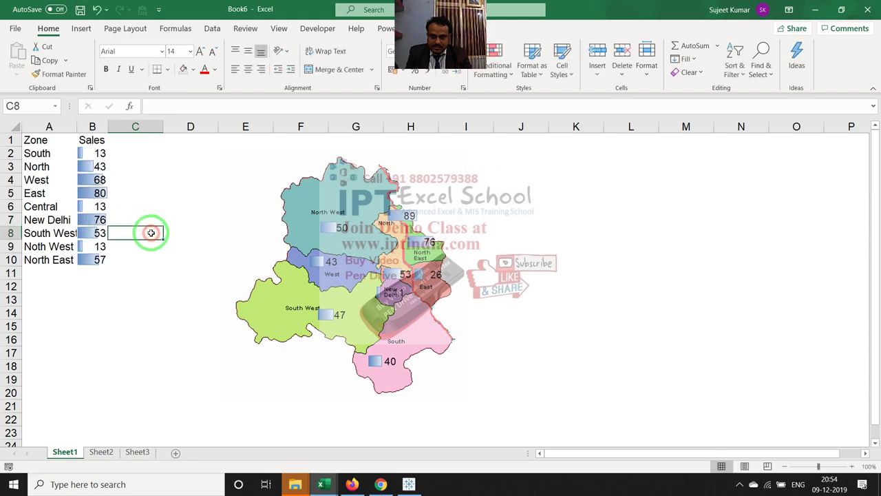
pyautogui.click(155, 202)
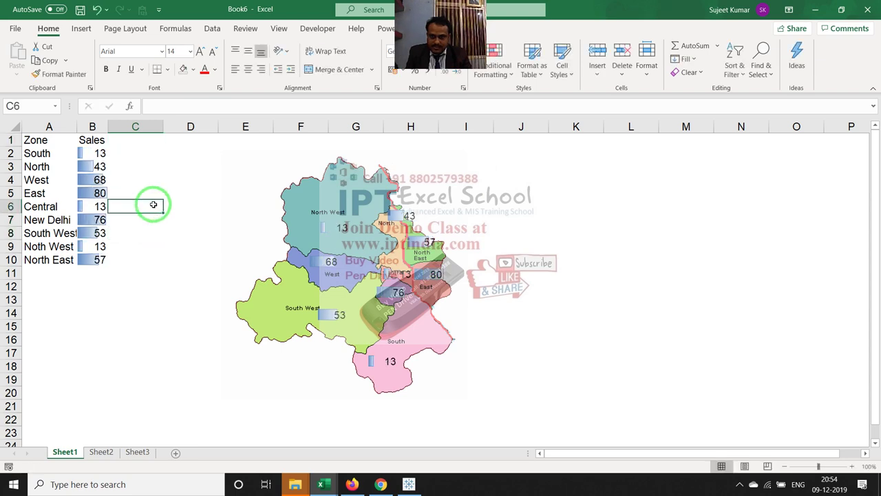
pyautogui.click(177, 213)
pyautogui.doubleClick(177, 213)
pyautogui.click(193, 178)
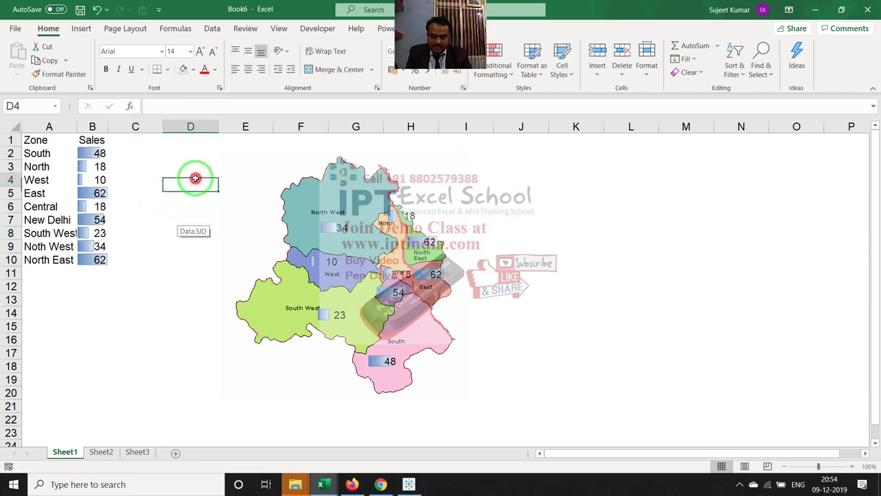
pyautogui.doubleClick(196, 178)
pyautogui.press('Return')
pyautogui.click(244, 159)
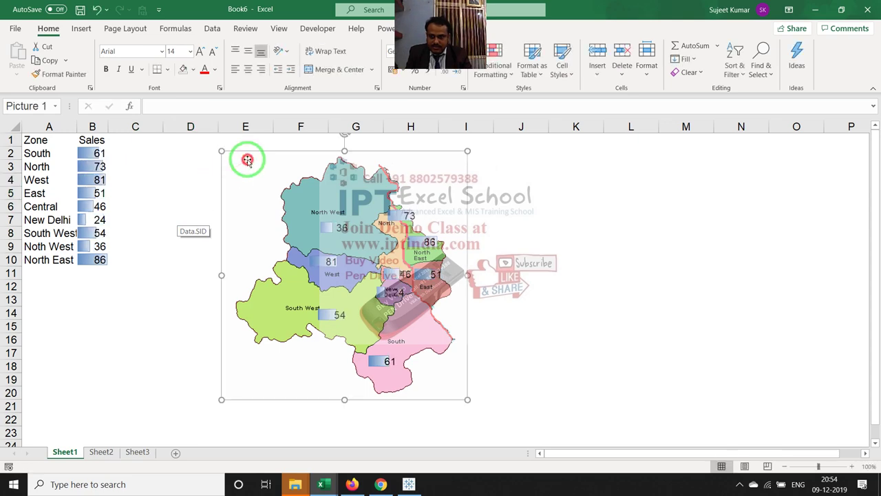
pyautogui.click(173, 163)
pyautogui.click(173, 240)
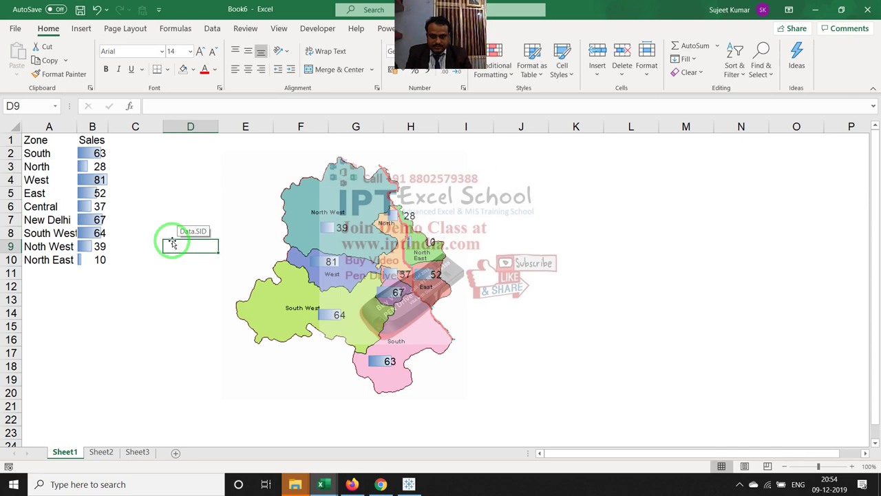
# Show the RANDBETWEEN formulas behind North's and Central's sales in B3 and B6
pyautogui.moveTo(172, 242); pyautogui.dragTo(303, 230)
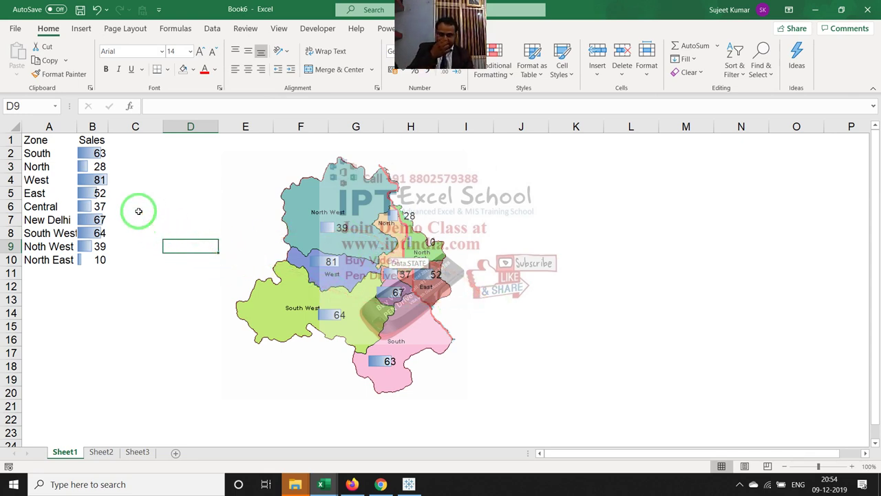
pyautogui.moveTo(138, 212); pyautogui.dragTo(284, 209)
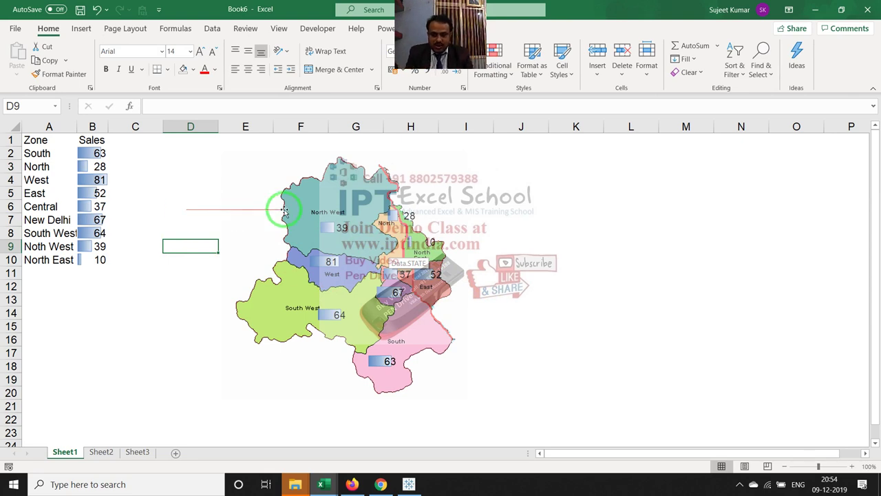
pyautogui.click(92, 167)
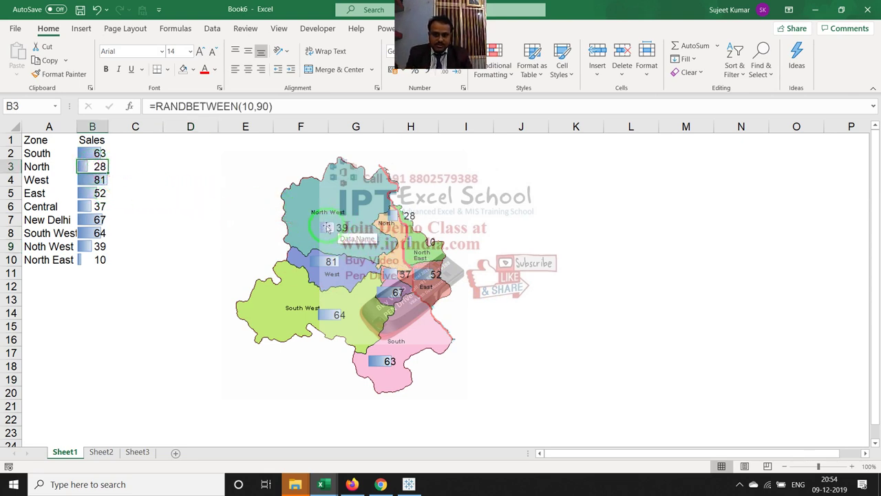
pyautogui.moveTo(284, 234); pyautogui.dragTo(141, 220)
pyautogui.click(93, 206)
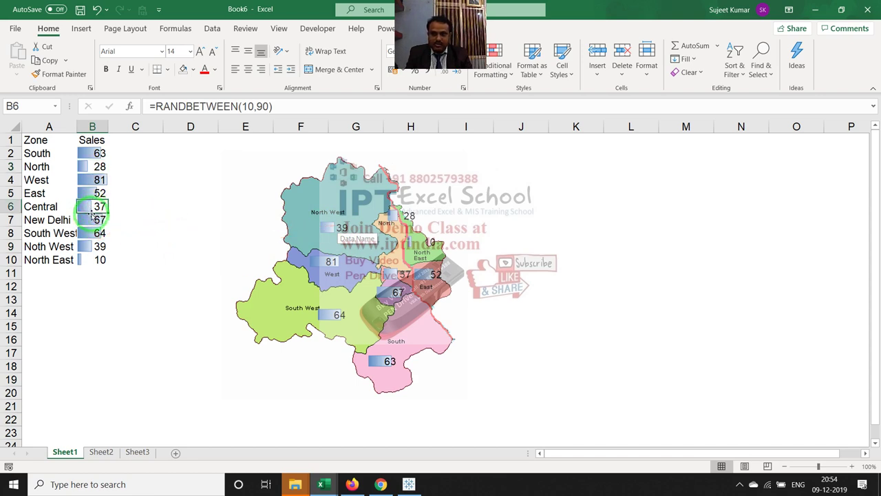
pyautogui.moveTo(95, 204); pyautogui.dragTo(335, 359)
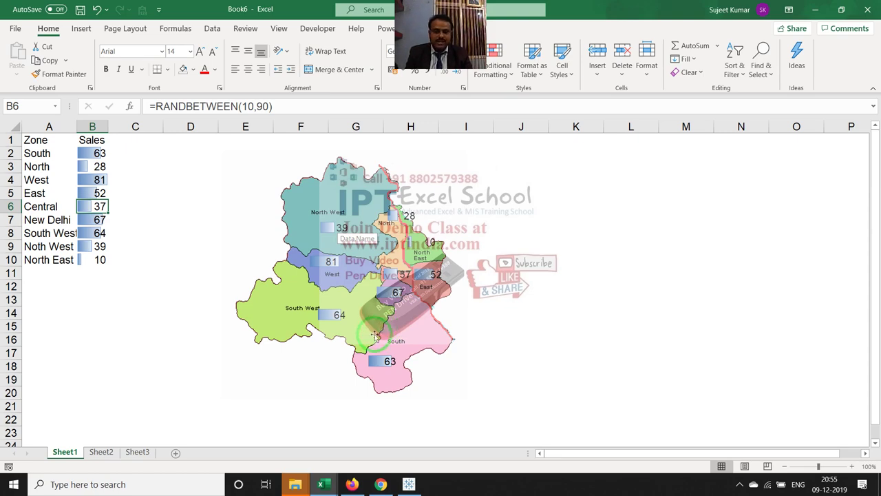
# Hide Excel with Windows+D and highlight the Buy Video pen drive offer on the wallpaper
pyautogui.press('super+d')
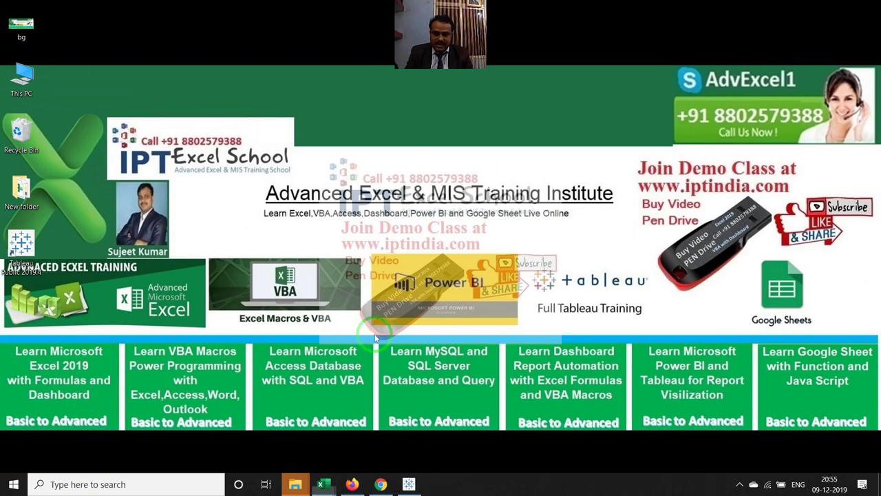
pyautogui.moveTo(660, 207)
pyautogui.mouseDown()
pyautogui.moveTo(738, 224)
pyautogui.moveTo(760, 280)
pyautogui.mouseUp()
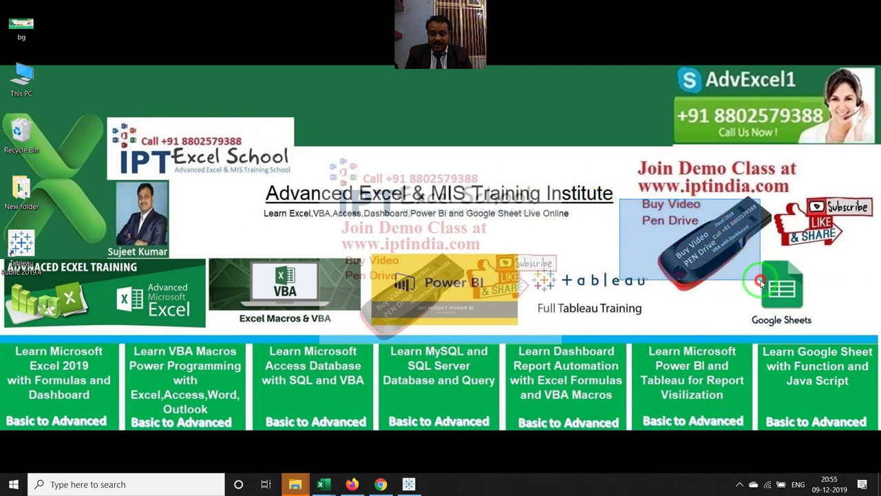
pyautogui.moveTo(761, 281); pyautogui.dragTo(759, 278)
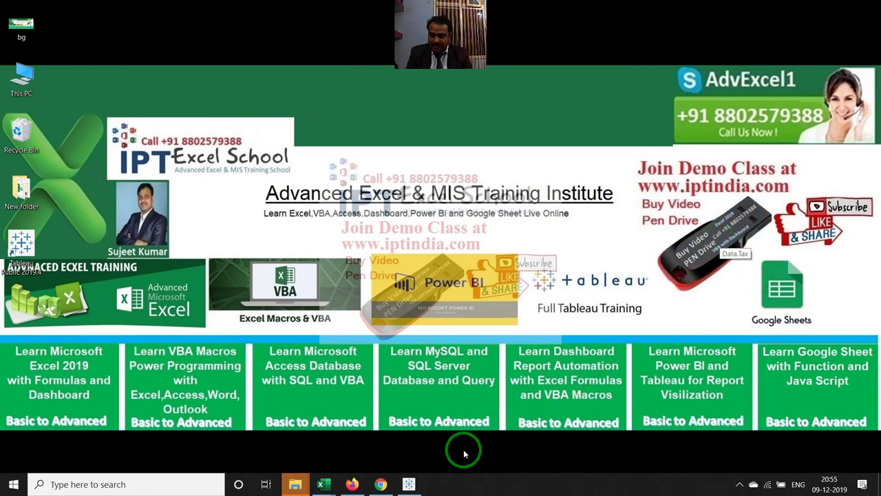
# Launch Zoom from Windows search with 'zoo' and minimize its home window to the desktop
pyautogui.press('super')
pyautogui.write('zoo')
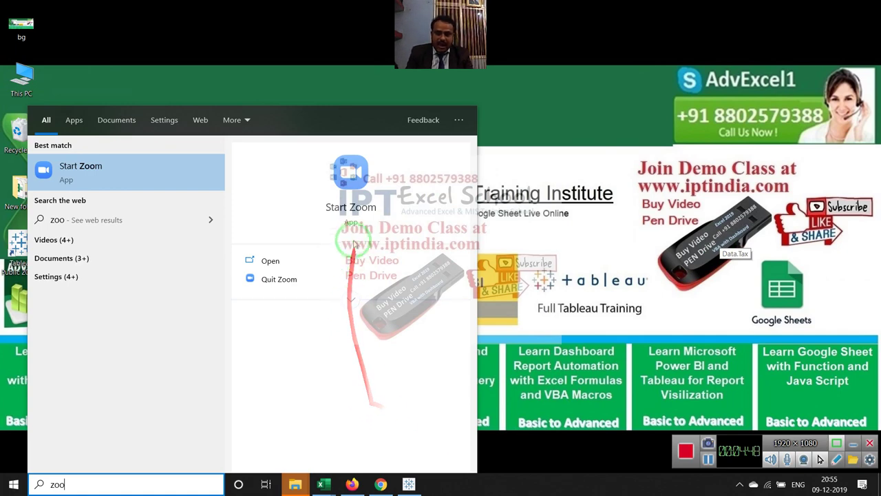
pyautogui.press('Return')
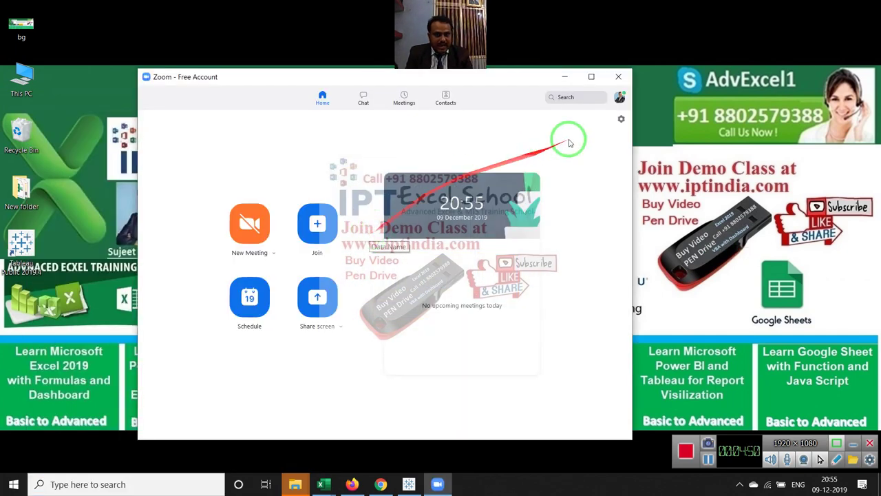
pyautogui.click(564, 77)
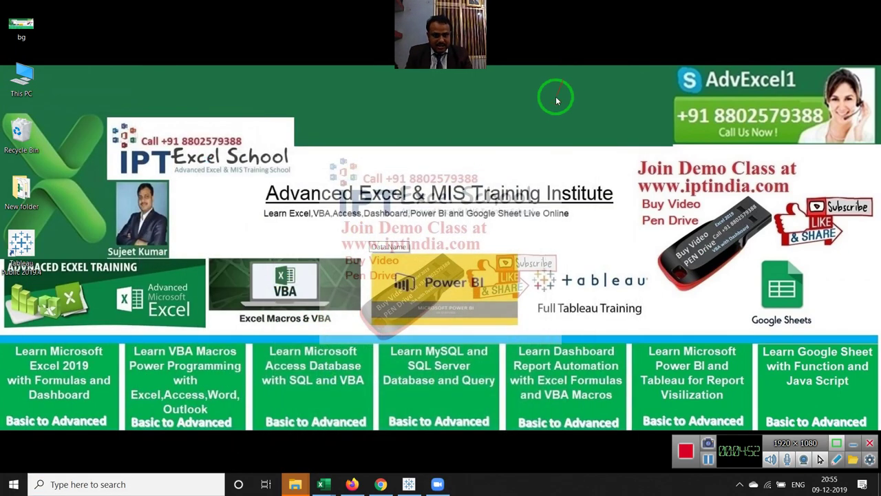